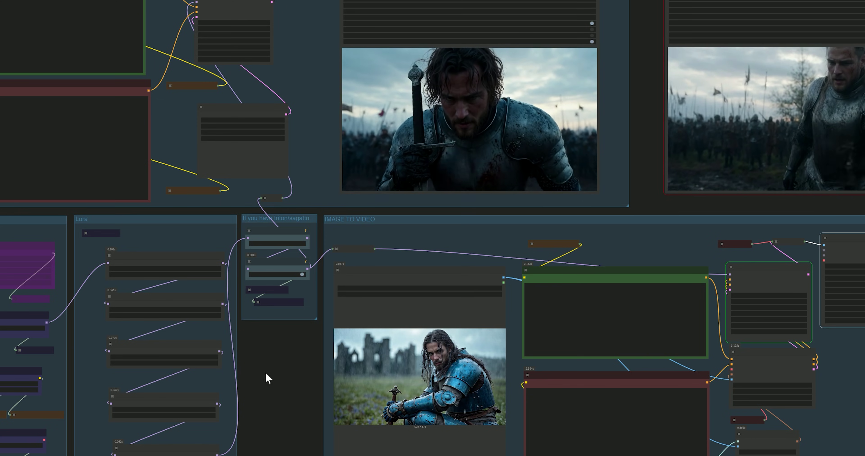
Step: Zoom out and pan to reveal the Text to Video, Models, Lora and Image to Video groups
{"action": "scroll", "coordinate": [292, 373], "scroll_direction": "down", "scroll_amount": 1}
{"action": "left_click_drag", "start_coordinate": [292, 373], "coordinate": [191, 403]}
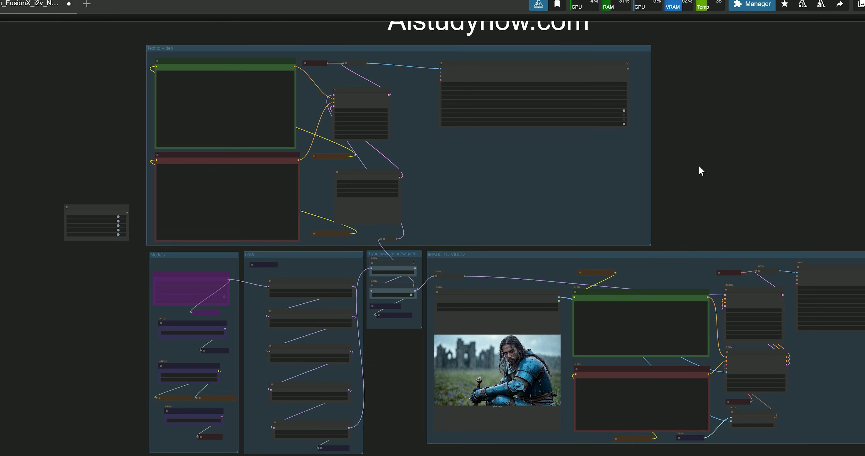
{"action": "scroll", "coordinate": [701, 171], "scroll_direction": "up", "scroll_amount": 2}
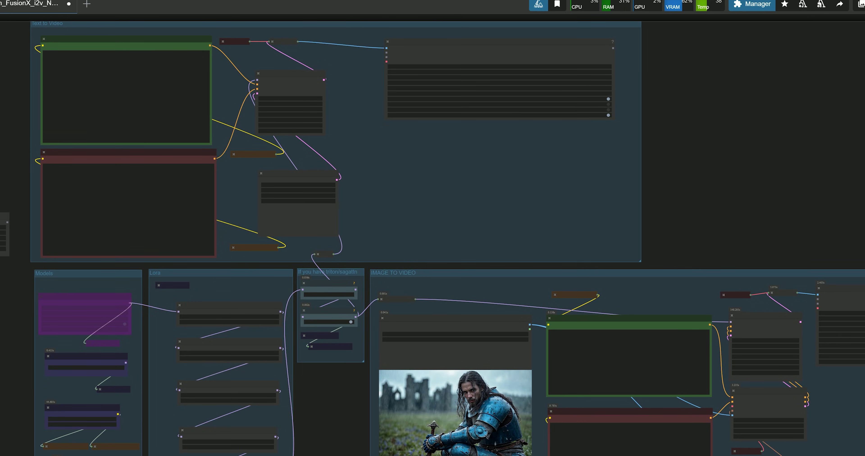
{"action": "left_click_drag", "start_coordinate": [7, 352], "coordinate": [363, 201]}
{"action": "scroll", "coordinate": [465, 251], "scroll_direction": "up", "scroll_amount": 8}
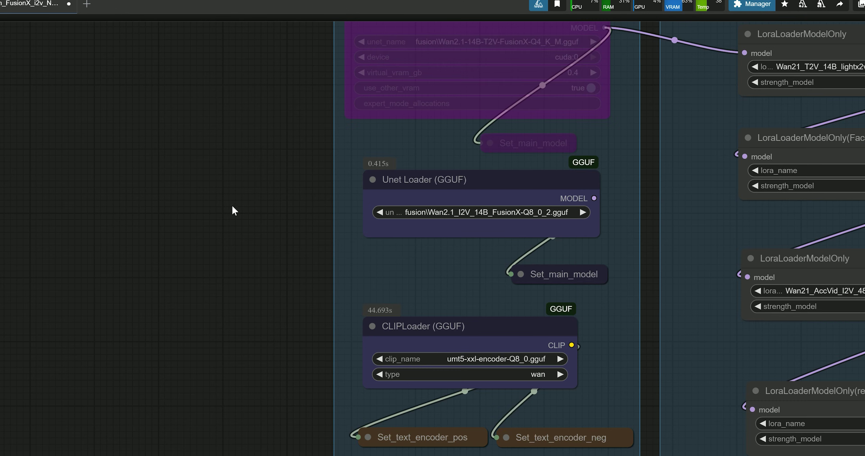
{"action": "left_click_drag", "start_coordinate": [170, 140], "coordinate": [50, 192]}
{"action": "scroll", "coordinate": [51, 192], "scroll_direction": "down", "scroll_amount": 1}
{"action": "scroll", "coordinate": [87, 196], "scroll_direction": "down", "scroll_amount": 2}
{"action": "scroll", "coordinate": [215, 217], "scroll_direction": "up", "scroll_amount": 4}
{"action": "left_click", "coordinate": [270, 224]}
{"action": "left_click_drag", "start_coordinate": [19, 199], "coordinate": [0, 272]}
{"action": "left_click", "coordinate": [274, 336]}
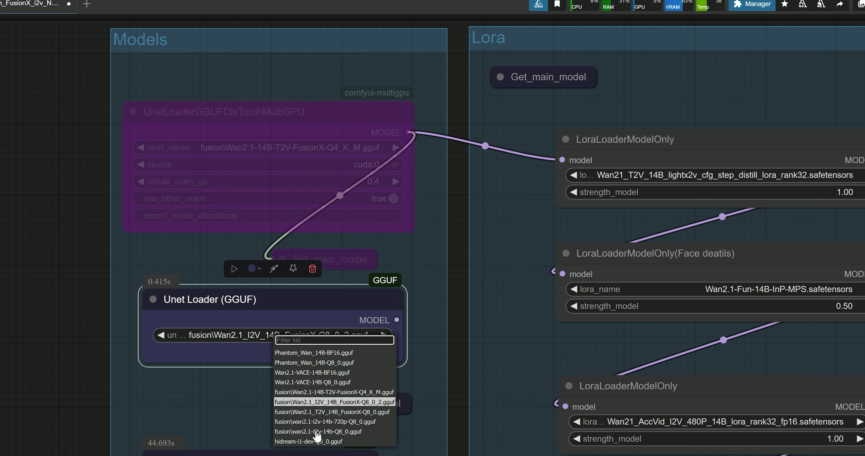
{"action": "left_click", "coordinate": [552, 279]}
{"action": "scroll", "coordinate": [571, 278], "scroll_direction": "down", "scroll_amount": 5}
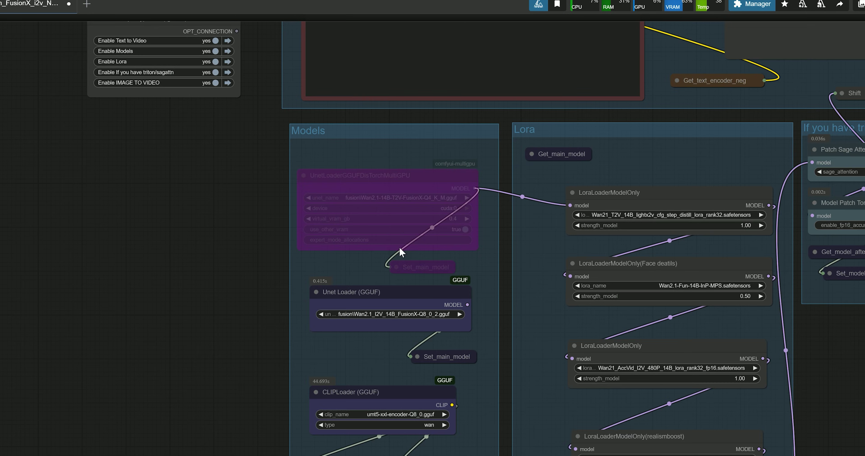
{"action": "left_click", "coordinate": [377, 294]}
{"action": "scroll", "coordinate": [229, 220], "scroll_direction": "up", "scroll_amount": 3}
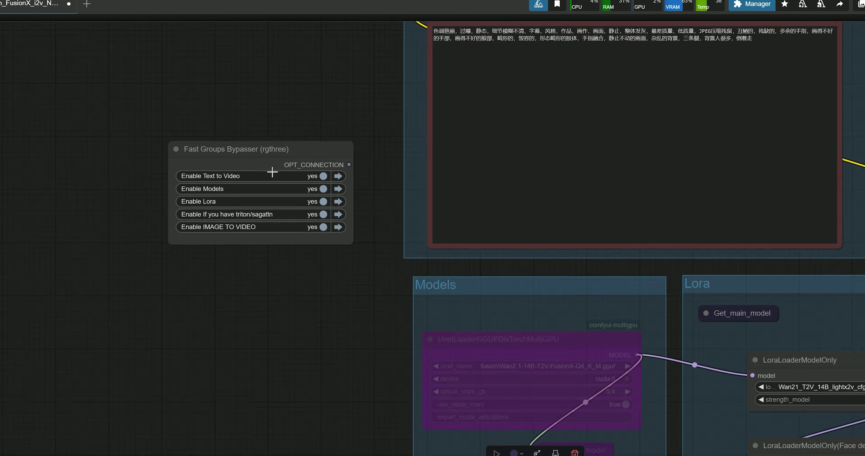
{"action": "scroll", "coordinate": [283, 280], "scroll_direction": "down", "scroll_amount": 8}
{"action": "left_click_drag", "start_coordinate": [286, 279], "coordinate": [60, 286]}
{"action": "left_click_drag", "start_coordinate": [45, 69], "coordinate": [48, 169]}
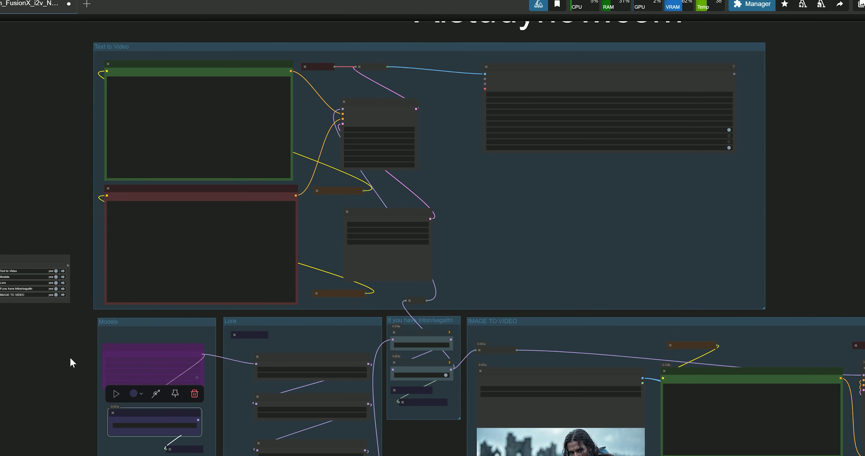
{"action": "scroll", "coordinate": [135, 356], "scroll_direction": "up", "scroll_amount": 10}
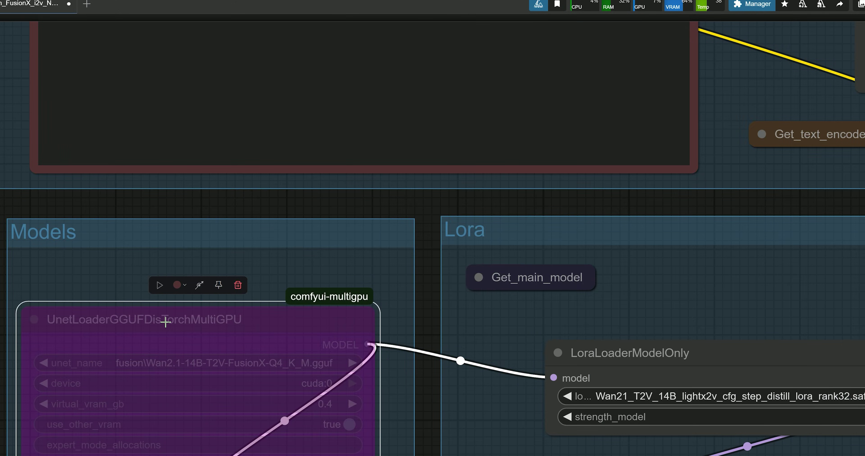
{"action": "scroll", "coordinate": [166, 323], "scroll_direction": "down", "scroll_amount": 12}
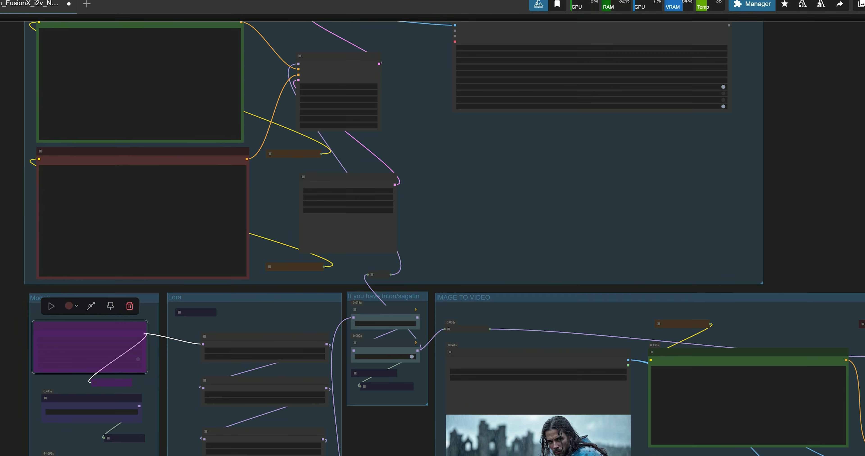
{"action": "left_click_drag", "start_coordinate": [2, 335], "coordinate": [105, 244]}
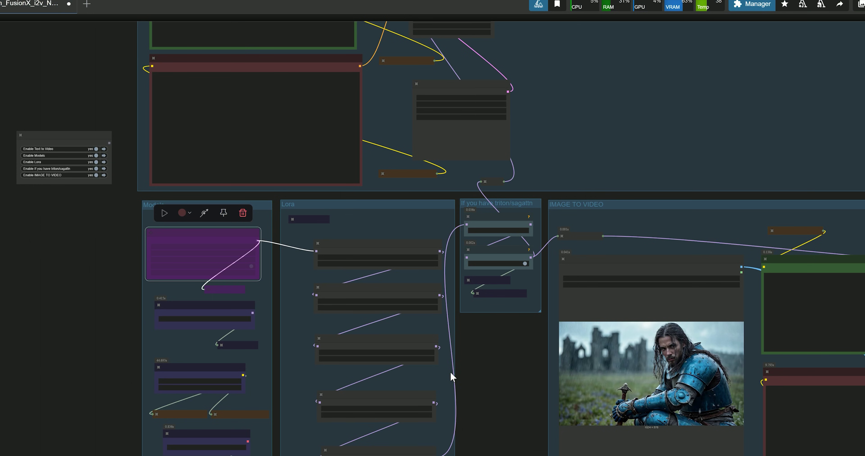
Step: Pan the canvas over to the group bypasser toggle panel
{"action": "left_click_drag", "start_coordinate": [518, 372], "coordinate": [594, 336]}
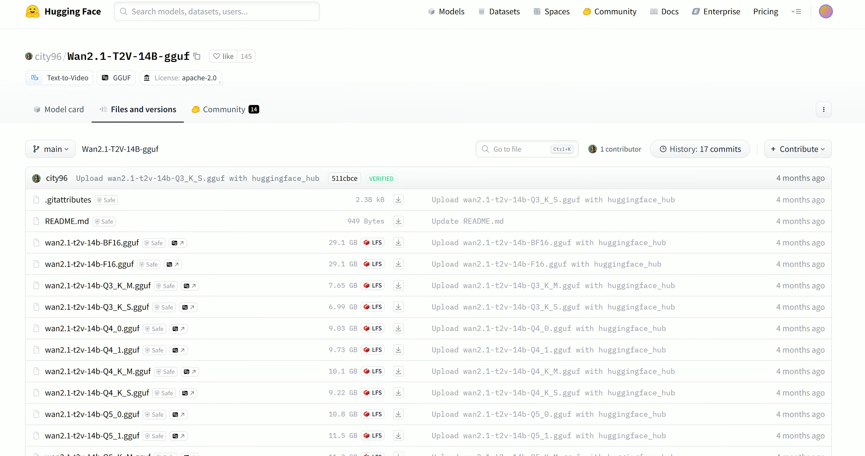
Step: Cycle the browser tabs to settle on the Wan2.1_T2V_14B_FusionX-GGUF repository page
{"action": "key", "text": "ctrl+Tab"}
{"action": "key", "text": "ctrl+Tab"}
{"action": "scroll", "coordinate": [432, 235], "scroll_direction": "up", "scroll_amount": 2}
{"action": "key", "text": "ctrl+Tab"}
{"action": "key", "text": "ctrl+shift+Tab"}
{"action": "key", "text": "ctrl+Tab"}
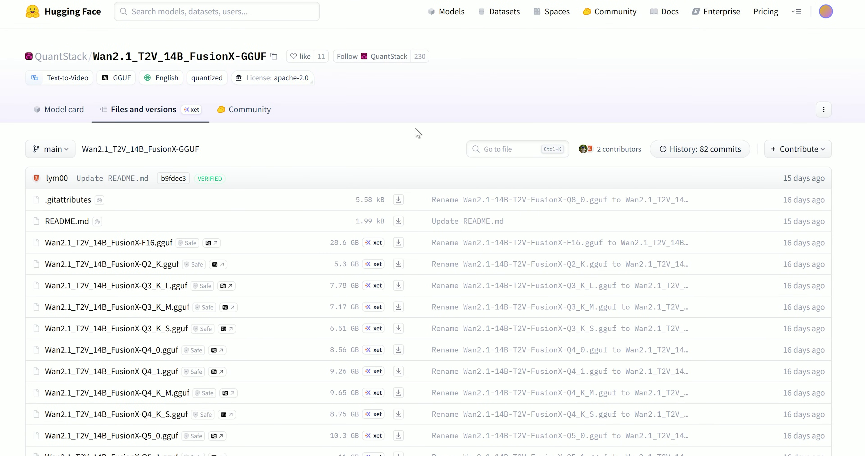
Step: Scroll the file list down to Q8_0 and start downloading the F16 file into diffusion_models\fusion
{"action": "scroll", "coordinate": [370, 137], "scroll_direction": "down", "scroll_amount": 3}
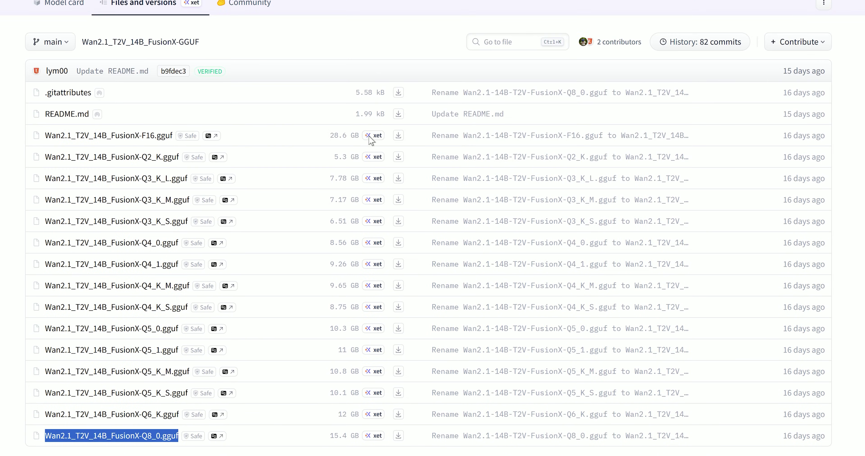
{"action": "left_click", "coordinate": [16, 143]}
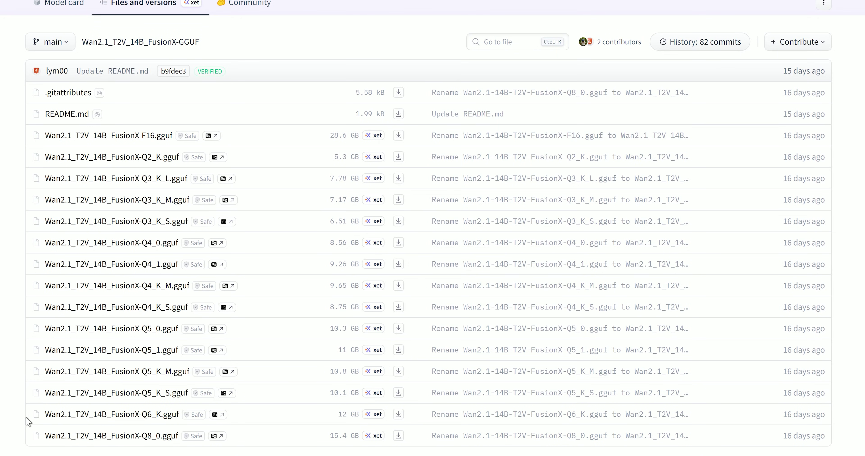
{"action": "right_click", "coordinate": [400, 137]}
{"action": "left_click", "coordinate": [423, 254]}
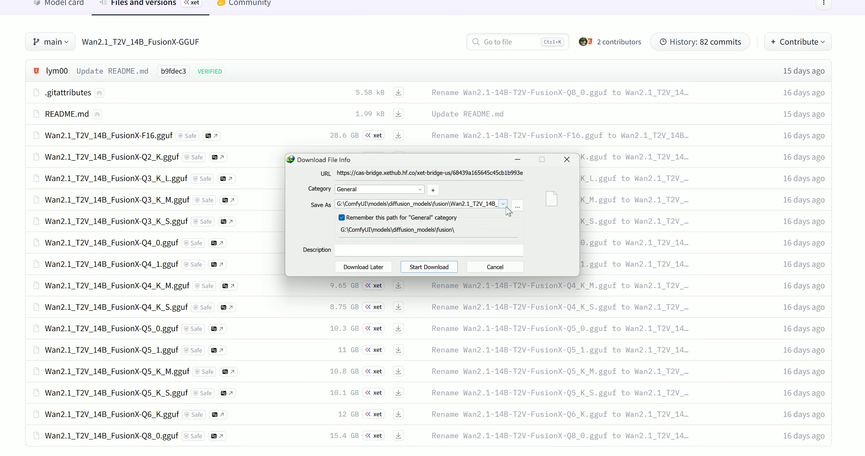
{"action": "left_click", "coordinate": [518, 206]}
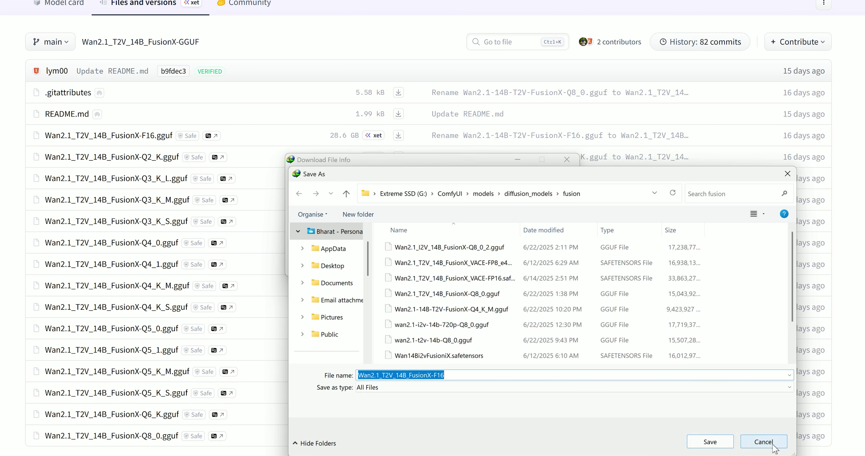
{"action": "left_click", "coordinate": [763, 442]}
{"action": "left_click", "coordinate": [491, 268]}
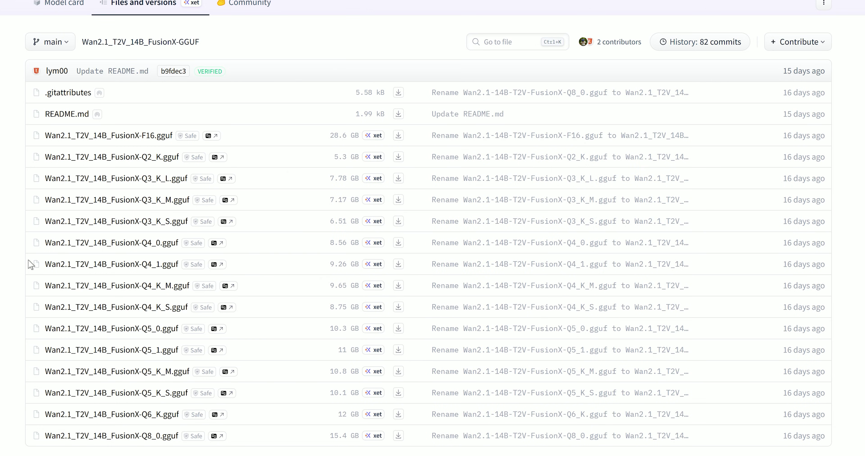
{"action": "left_click_drag", "start_coordinate": [27, 265], "coordinate": [184, 272]}
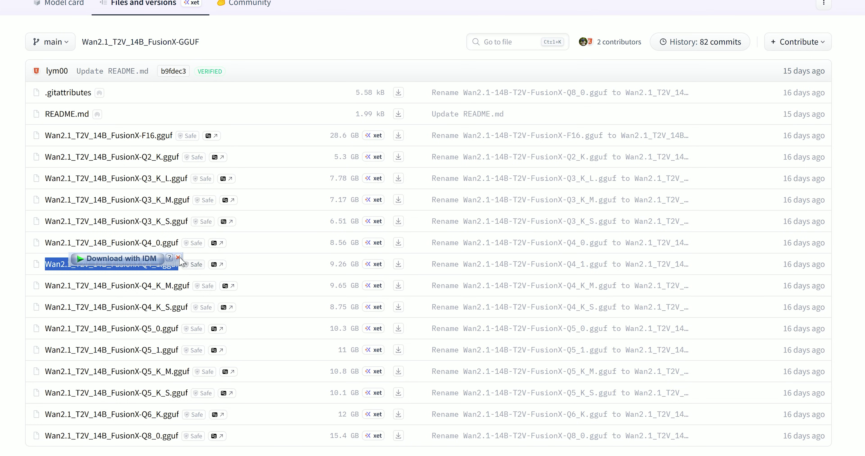
{"action": "left_click", "coordinate": [178, 257]}
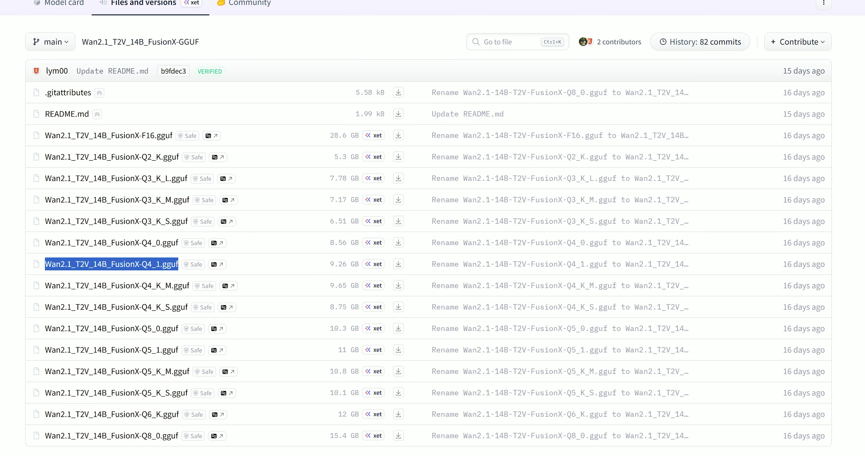
{"action": "left_click", "coordinate": [178, 258]}
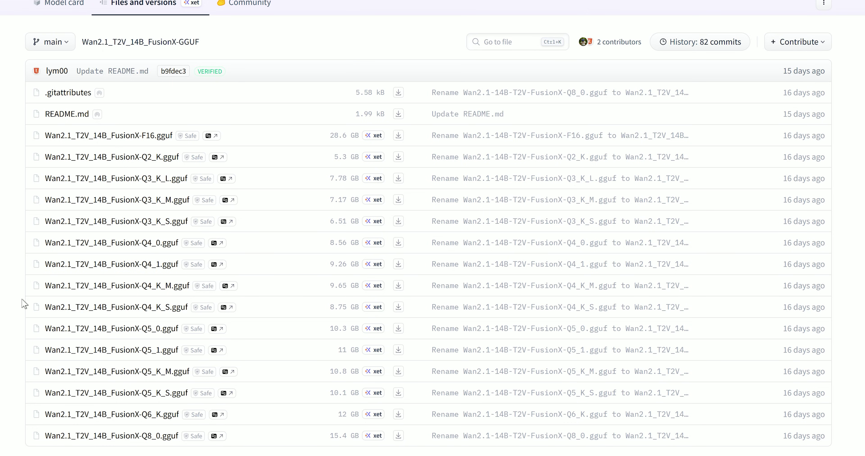
{"action": "left_click_drag", "start_coordinate": [26, 288], "coordinate": [157, 288]}
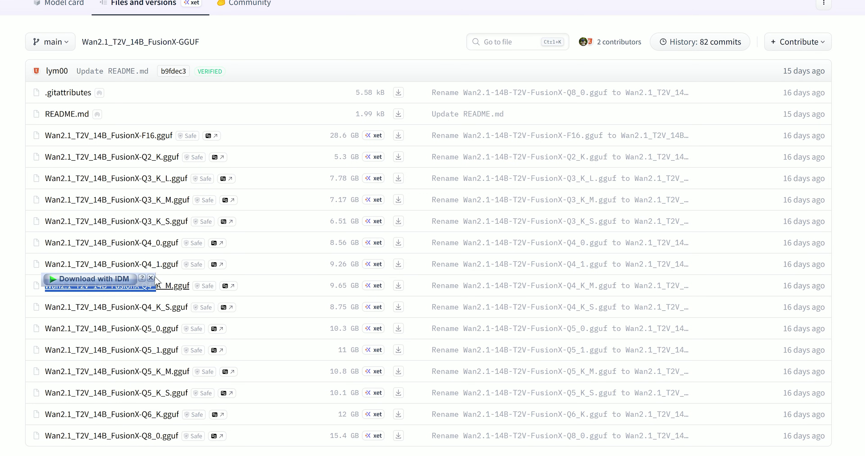
{"action": "left_click", "coordinate": [158, 286]}
{"action": "left_click_drag", "start_coordinate": [7, 427], "coordinate": [232, 448]}
{"action": "left_click", "coordinate": [247, 389]}
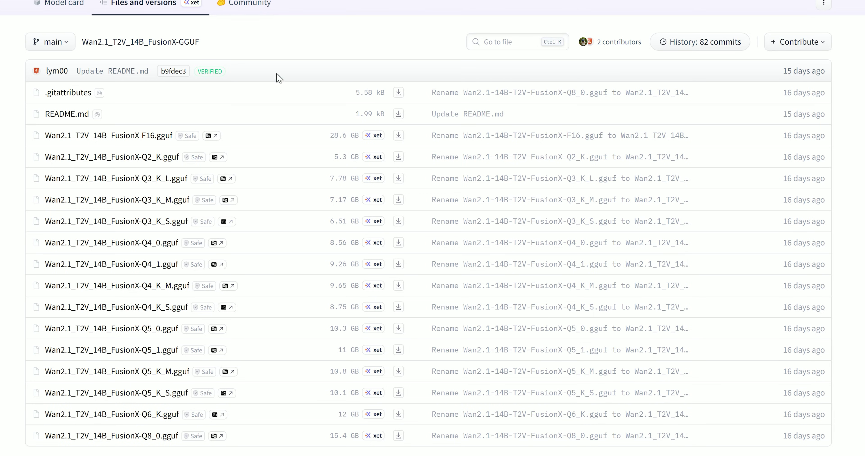
{"action": "scroll", "coordinate": [278, 79], "scroll_direction": "up", "scroll_amount": 3}
Step: Move two tabs over to Wan2.1-I2V-14B-720P-gguf and scroll through its BF16 to Q8_0 files
{"action": "key", "text": "ctrl+Tab"}
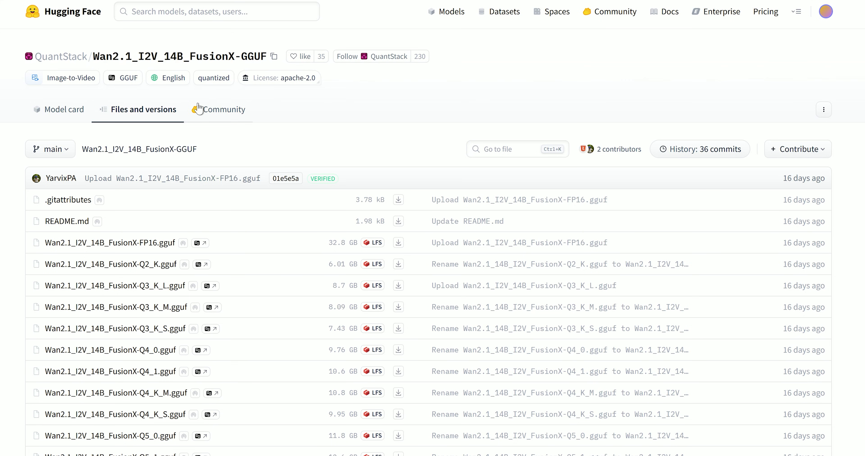
{"action": "key", "text": "ctrl+Tab"}
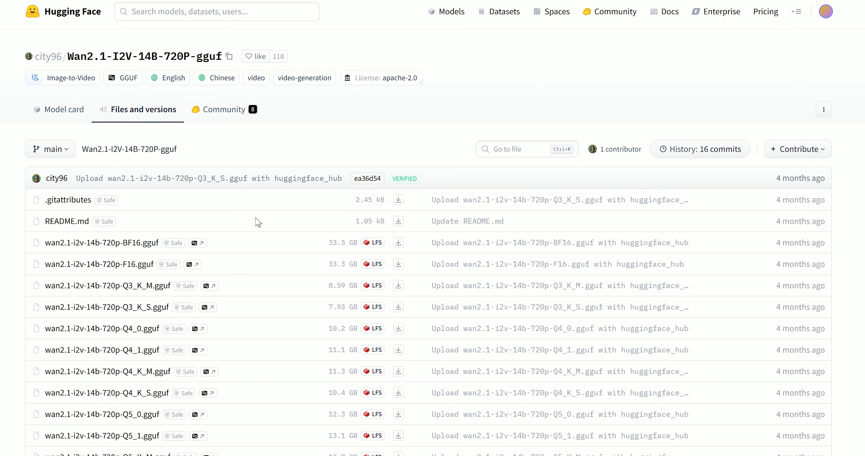
{"action": "scroll", "coordinate": [258, 223], "scroll_direction": "down", "scroll_amount": 3}
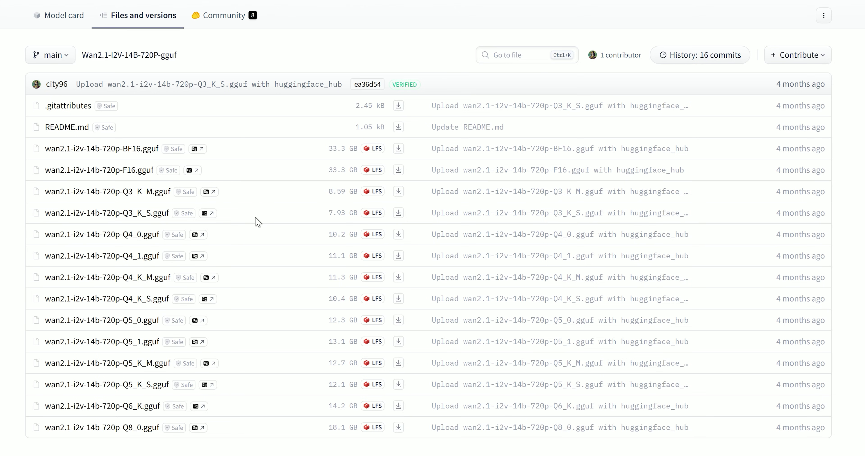
{"action": "scroll", "coordinate": [264, 214], "scroll_direction": "up", "scroll_amount": 2}
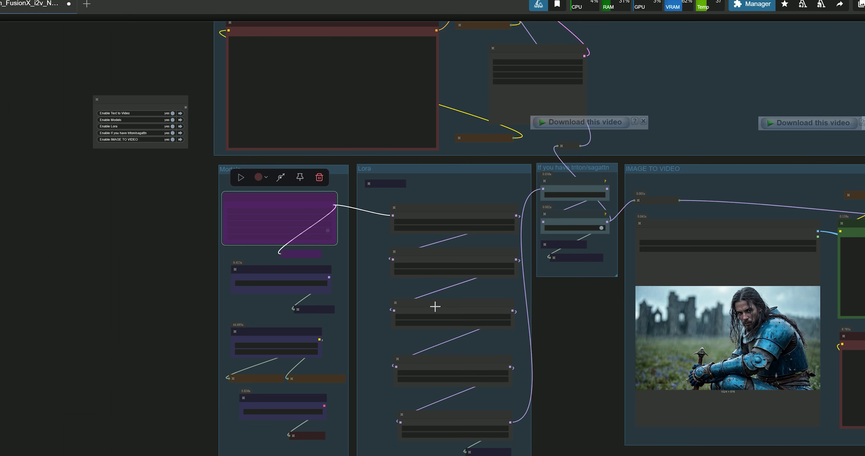
Step: Inspect the lightx2v and Face deatils LoRA loader nodes in the Lora group
{"action": "scroll", "coordinate": [434, 305], "scroll_direction": "up", "scroll_amount": 3}
{"action": "left_click_drag", "start_coordinate": [648, 363], "coordinate": [602, 329]}
{"action": "scroll", "coordinate": [444, 194], "scroll_direction": "up", "scroll_amount": 4}
{"action": "scroll", "coordinate": [557, 251], "scroll_direction": "down", "scroll_amount": 2}
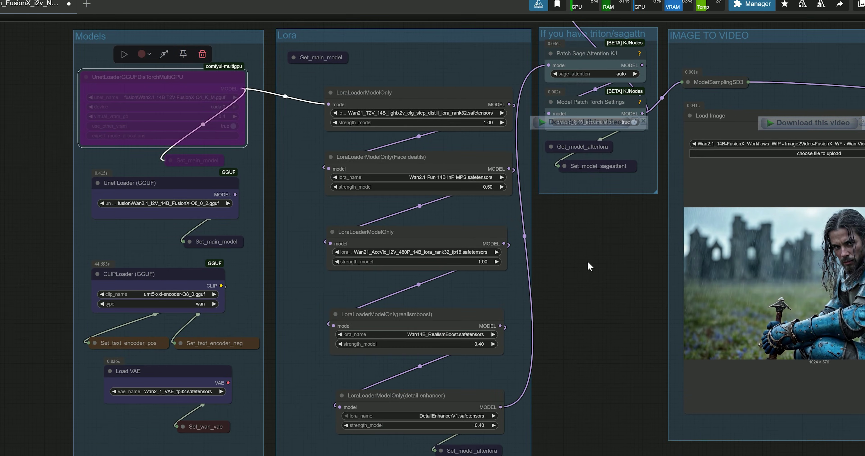
{"action": "scroll", "coordinate": [407, 87], "scroll_direction": "up", "scroll_amount": 3}
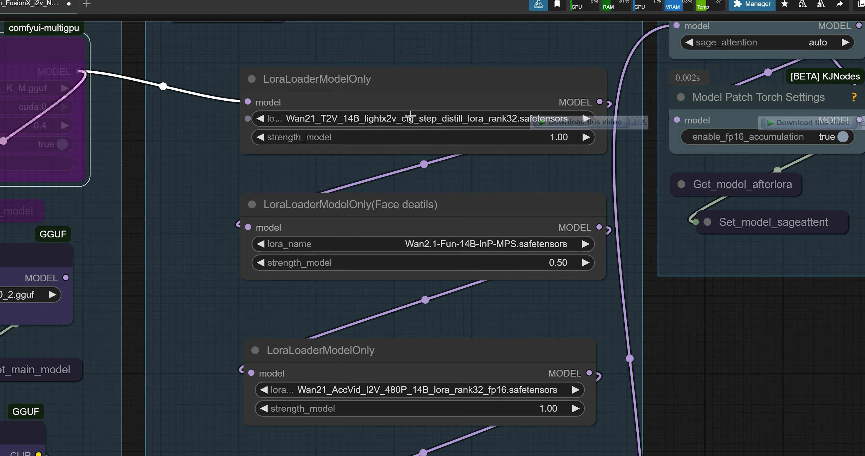
{"action": "left_click", "coordinate": [427, 87]}
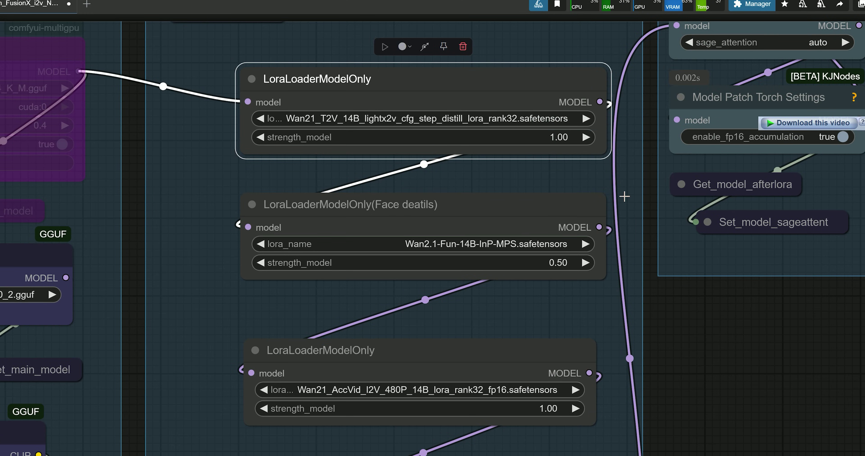
{"action": "scroll", "coordinate": [514, 235], "scroll_direction": "up", "scroll_amount": 1}
{"action": "scroll", "coordinate": [673, 375], "scroll_direction": "down", "scroll_amount": 3}
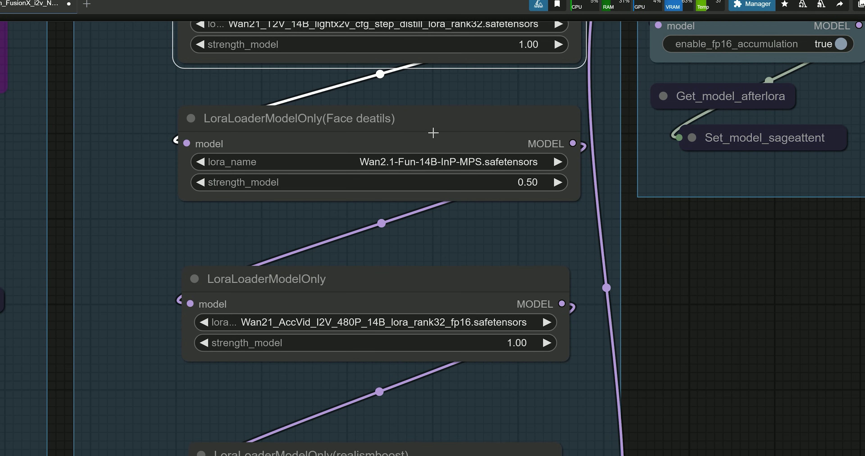
{"action": "scroll", "coordinate": [440, 111], "scroll_direction": "up", "scroll_amount": 3}
{"action": "scroll", "coordinate": [386, 232], "scroll_direction": "up", "scroll_amount": 4}
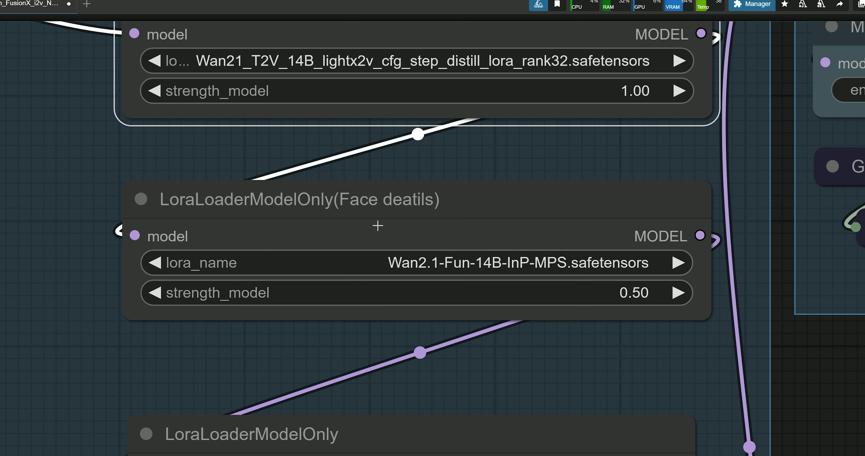
{"action": "left_click", "coordinate": [379, 231]}
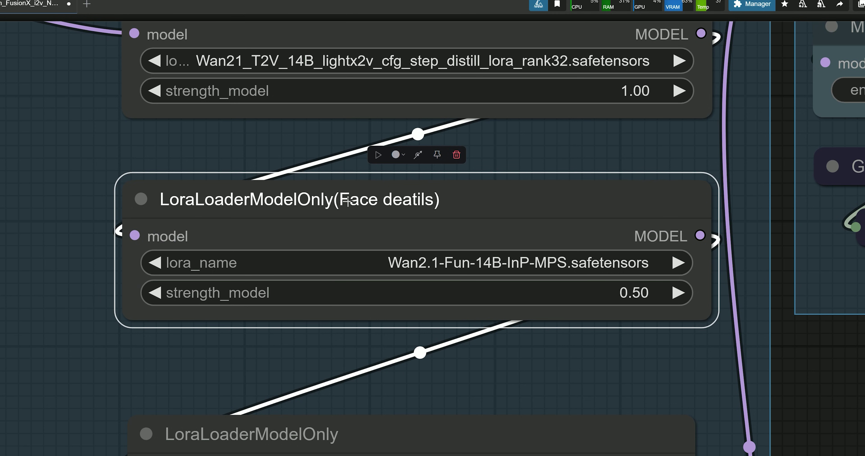
Step: Inspect the realismboost and detail enhancer LoRA nodes further down the group
{"action": "scroll", "coordinate": [401, 209], "scroll_direction": "down", "scroll_amount": 10}
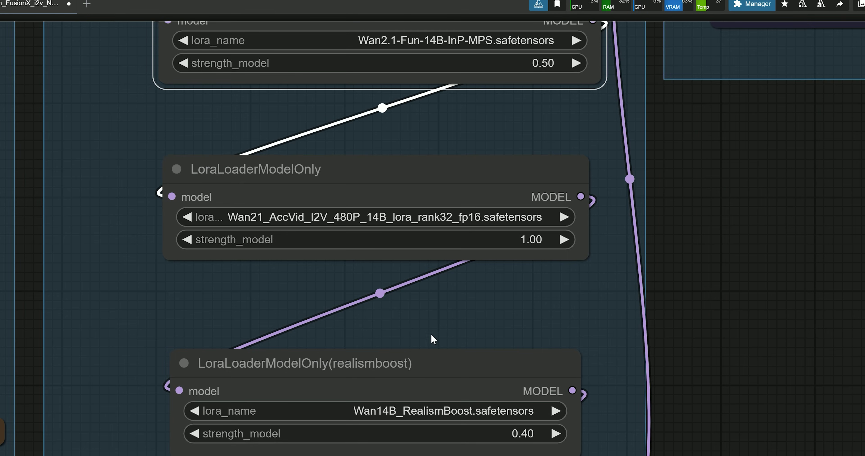
{"action": "scroll", "coordinate": [423, 262], "scroll_direction": "down", "scroll_amount": 5}
{"action": "scroll", "coordinate": [396, 251], "scroll_direction": "up", "scroll_amount": 2}
{"action": "left_click", "coordinate": [396, 251]}
{"action": "left_click_drag", "start_coordinate": [385, 432], "coordinate": [382, 225]}
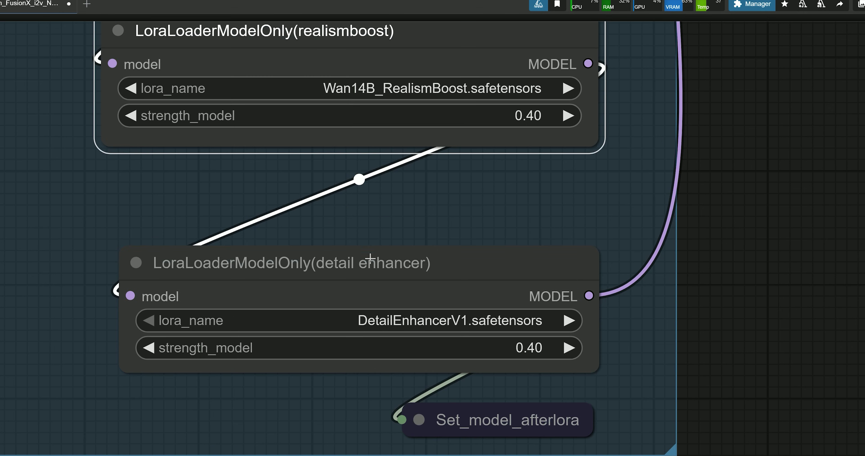
{"action": "left_click", "coordinate": [373, 268]}
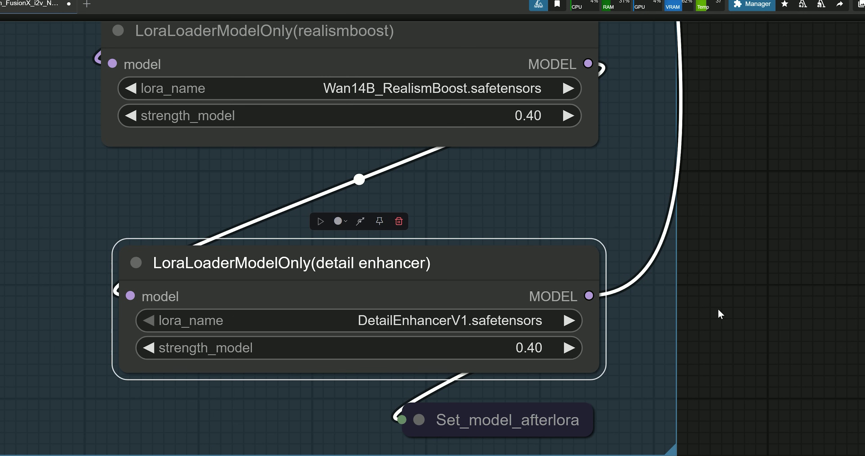
Step: Bypass the lightx2v and Face deatils LoRA loaders with Ctrl+B
{"action": "scroll", "coordinate": [718, 309], "scroll_direction": "down", "scroll_amount": 7}
{"action": "scroll", "coordinate": [718, 309], "scroll_direction": "down", "scroll_amount": 2}
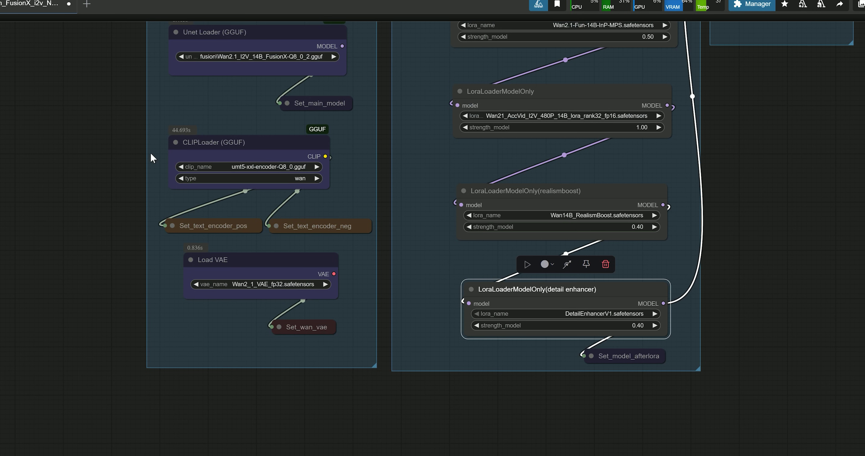
{"action": "left_click_drag", "start_coordinate": [18, 119], "coordinate": [131, 198]}
{"action": "scroll", "coordinate": [141, 189], "scroll_direction": "down", "scroll_amount": 1}
{"action": "left_click", "coordinate": [545, 123]}
{"action": "key", "text": "ctrl+b"}
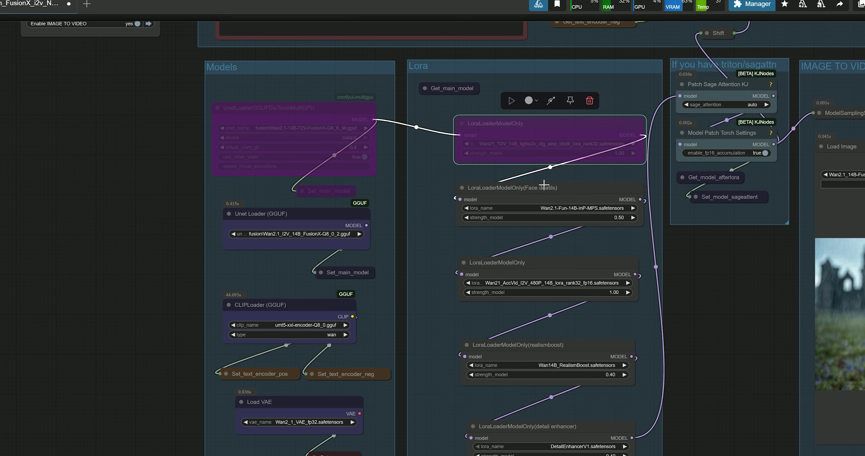
{"action": "left_click", "coordinate": [544, 184]}
{"action": "key", "text": "ctrl+b"}
Step: Set Enable Lora to no in the Fast Groups Bypasser node
{"action": "left_click_drag", "start_coordinate": [105, 157], "coordinate": [249, 294]}
{"action": "scroll", "coordinate": [287, 123], "scroll_direction": "up", "scroll_amount": 4}
{"action": "left_click", "coordinate": [278, 124]}
{"action": "scroll", "coordinate": [280, 357], "scroll_direction": "down", "scroll_amount": 2}
{"action": "left_click_drag", "start_coordinate": [529, 361], "coordinate": [327, 126]}
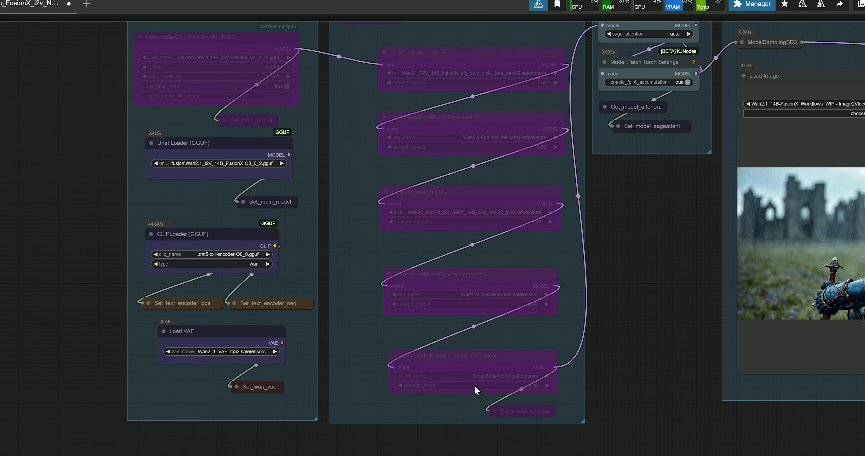
{"action": "left_click_drag", "start_coordinate": [25, 154], "coordinate": [132, 270]}
{"action": "scroll", "coordinate": [734, 216], "scroll_direction": "up", "scroll_amount": 5}
{"action": "scroll", "coordinate": [734, 216], "scroll_direction": "up", "scroll_amount": 3}
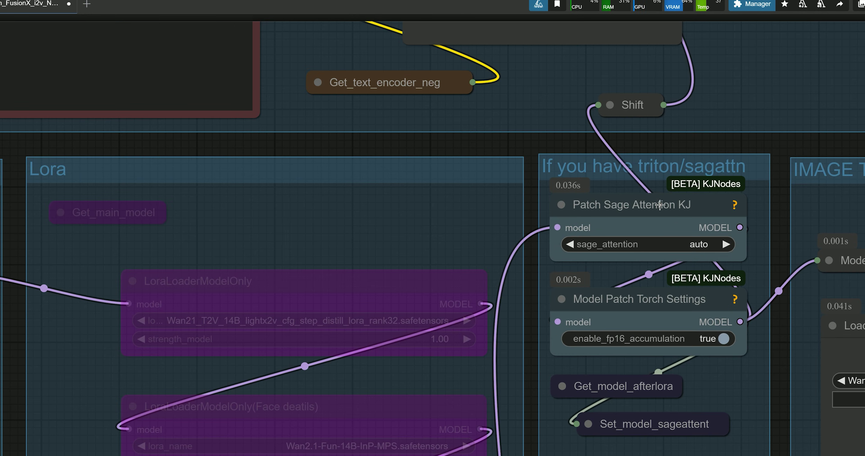
{"action": "scroll", "coordinate": [660, 205], "scroll_direction": "down", "scroll_amount": 1}
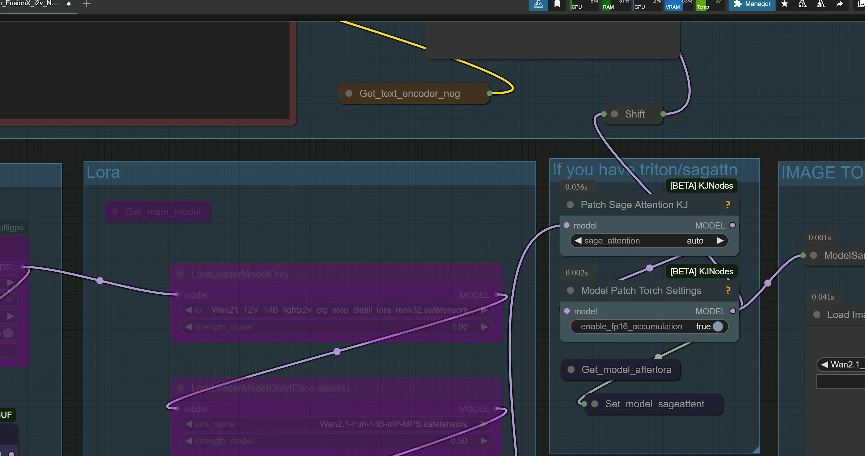
Step: Switch 'Enable If you have triton/sagattn' from yes to no in the Fast Groups Bypasser
{"action": "scroll", "coordinate": [338, 236], "scroll_direction": "down", "scroll_amount": 3}
{"action": "scroll", "coordinate": [360, 180], "scroll_direction": "left", "scroll_amount": 10}
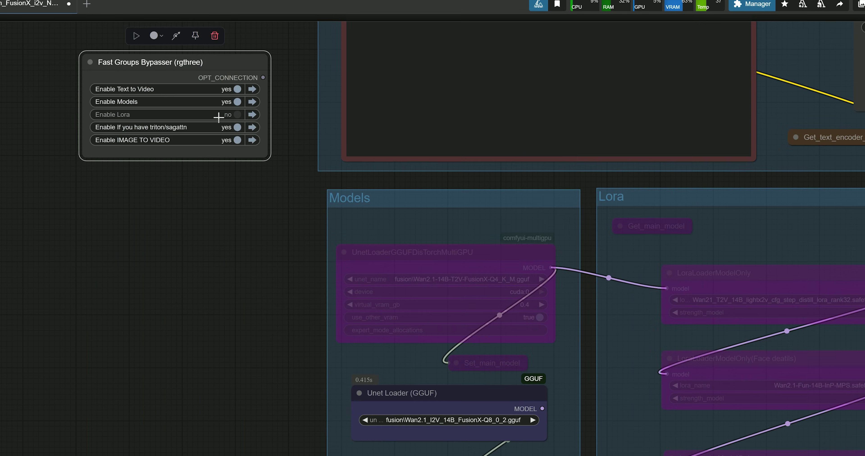
{"action": "scroll", "coordinate": [224, 114], "scroll_direction": "up", "scroll_amount": 3}
{"action": "left_click", "coordinate": [238, 134]}
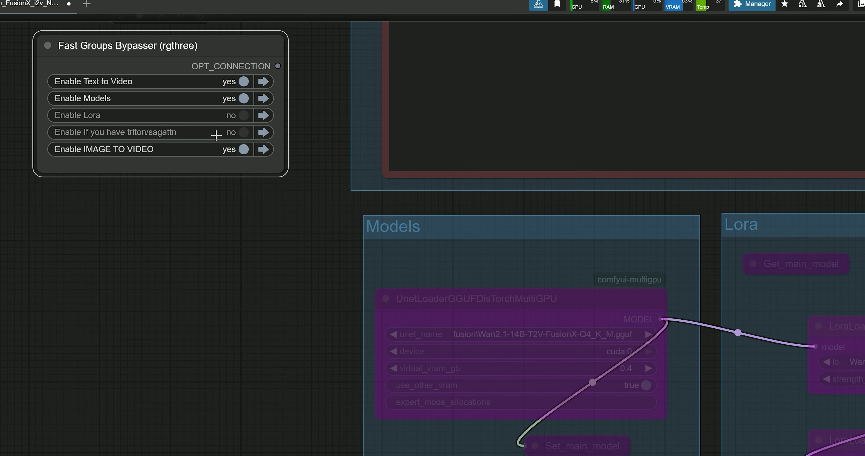
{"action": "scroll", "coordinate": [224, 311], "scroll_direction": "down", "scroll_amount": 2}
{"action": "scroll", "coordinate": [224, 310], "scroll_direction": "right", "scroll_amount": 10}
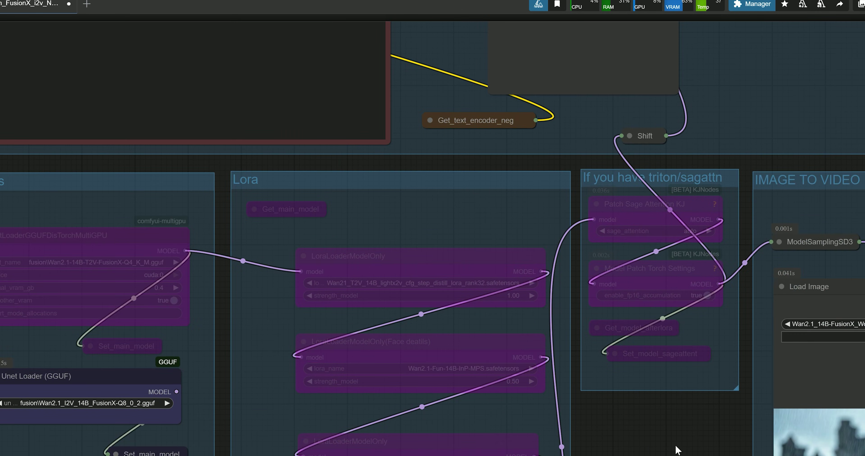
{"action": "scroll", "coordinate": [676, 449], "scroll_direction": "down", "scroll_amount": 2}
{"action": "left_click_drag", "start_coordinate": [681, 439], "coordinate": [740, 389]}
{"action": "scroll", "coordinate": [741, 388], "scroll_direction": "down", "scroll_amount": 1}
{"action": "left_click_drag", "start_coordinate": [85, 331], "coordinate": [206, 310]}
{"action": "scroll", "coordinate": [229, 276], "scroll_direction": "up", "scroll_amount": 6}
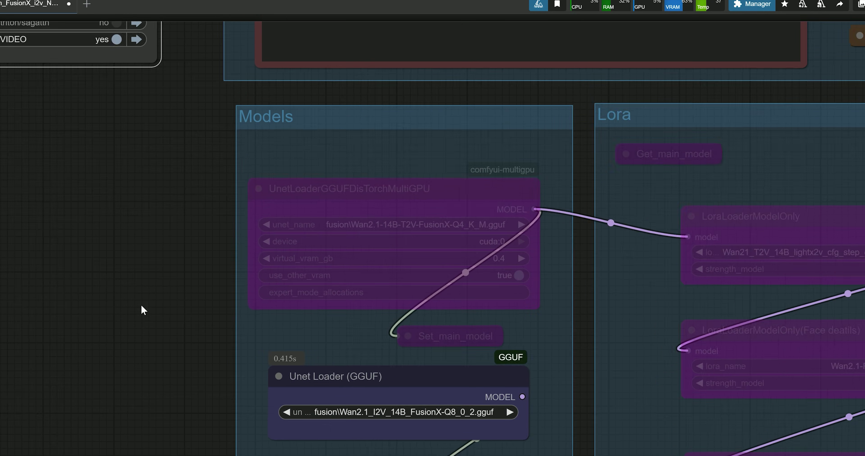
Step: Unbypass the UnetLoaderGGUFDisTorchMultiGPU node loading the T2V Q4_K_M model
{"action": "left_click", "coordinate": [399, 195]}
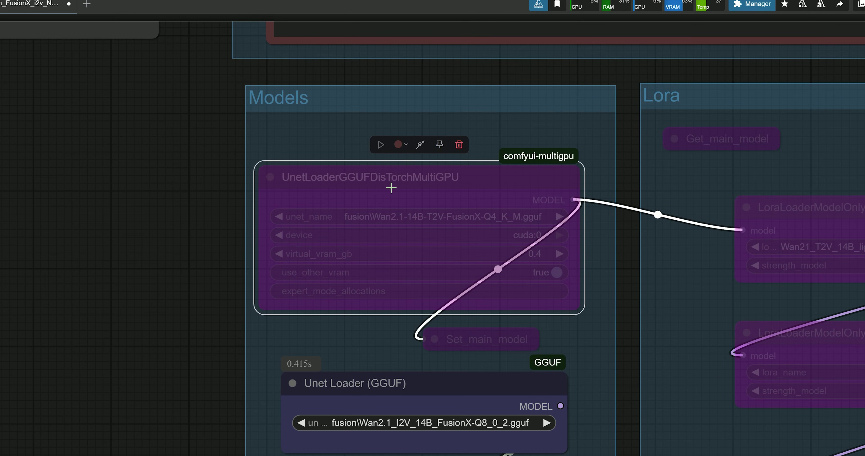
{"action": "scroll", "coordinate": [423, 195], "scroll_direction": "up", "scroll_amount": 1}
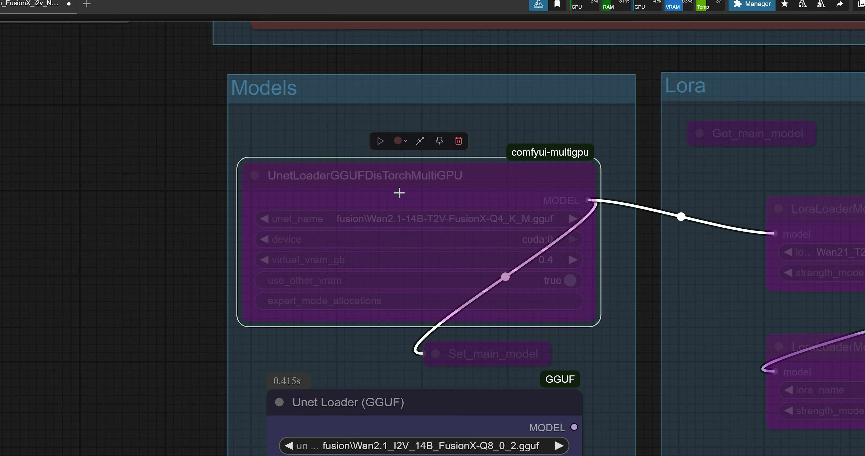
{"action": "scroll", "coordinate": [400, 193], "scroll_direction": "up", "scroll_amount": 2}
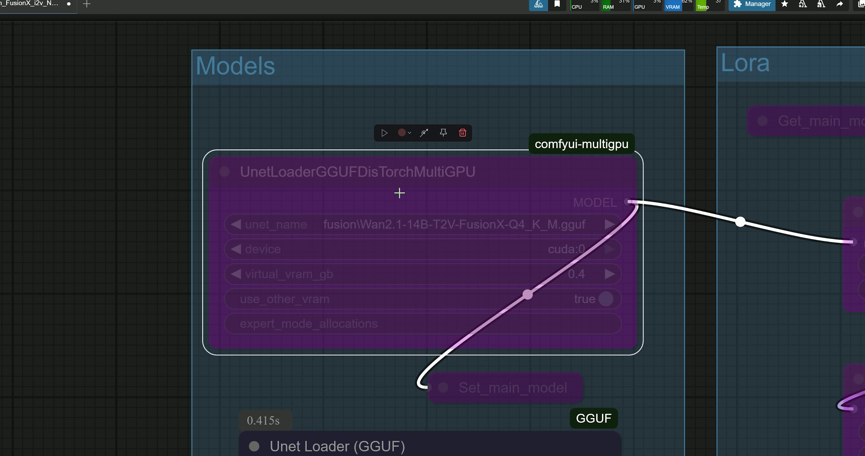
{"action": "key", "text": "ctrl+b"}
{"action": "scroll", "coordinate": [127, 260], "scroll_direction": "down", "scroll_amount": 2}
{"action": "left_click_drag", "start_coordinate": [112, 288], "coordinate": [114, 253]}
Step: Bypass the I2V Q8_0 Unet Loader (GGUF) node
{"action": "left_click", "coordinate": [322, 368]}
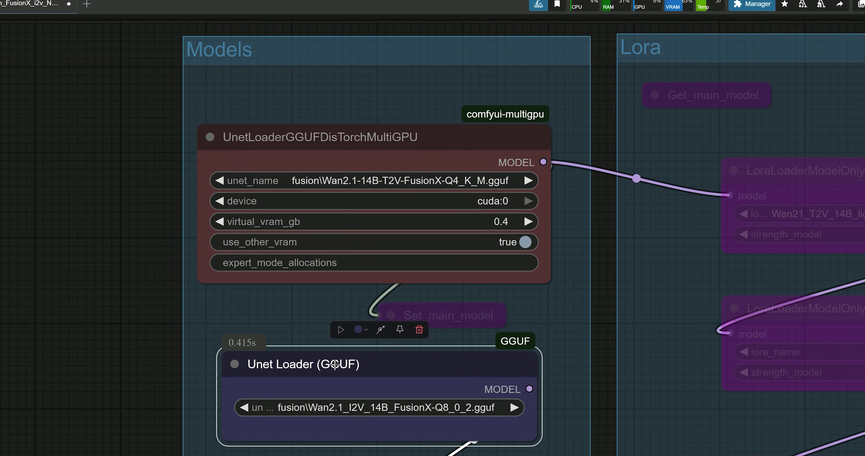
{"action": "key", "text": "ctrl+b"}
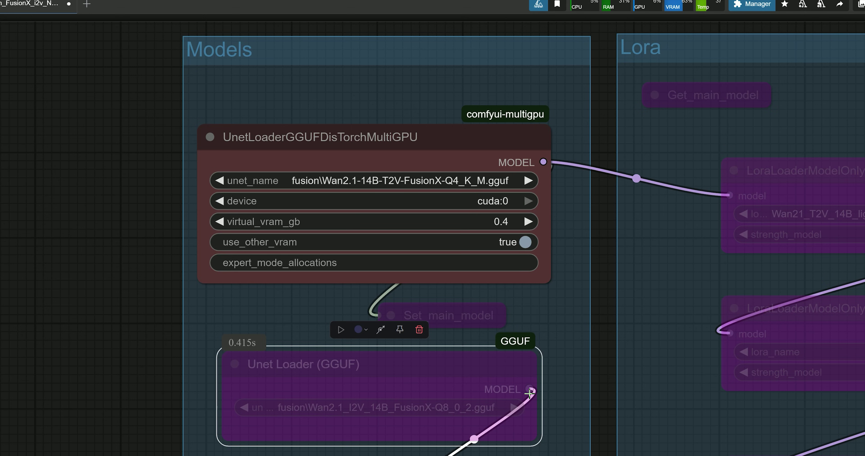
{"action": "left_click_drag", "start_coordinate": [530, 393], "coordinate": [561, 339]}
{"action": "left_click", "coordinate": [519, 341]}
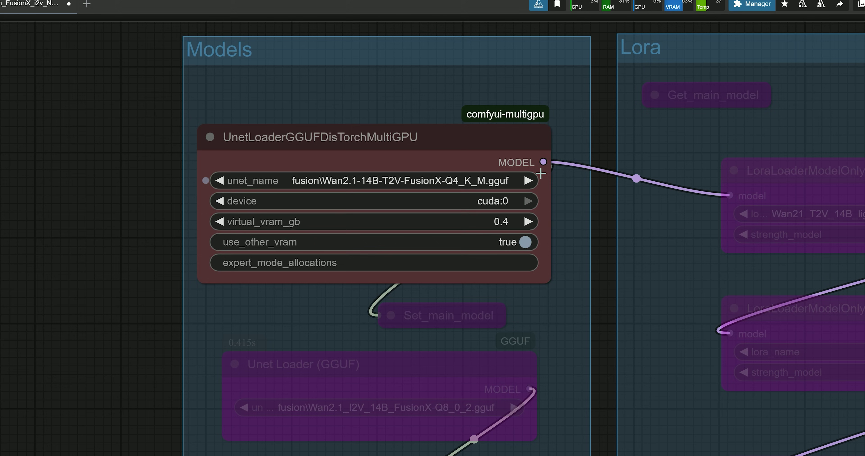
Step: Connect the T2V loader's MODEL output to the first LoRA loader
{"action": "left_click_drag", "start_coordinate": [543, 163], "coordinate": [729, 195]}
{"action": "left_click_drag", "start_coordinate": [543, 163], "coordinate": [730, 196]}
{"action": "scroll", "coordinate": [549, 259], "scroll_direction": "down", "scroll_amount": 3}
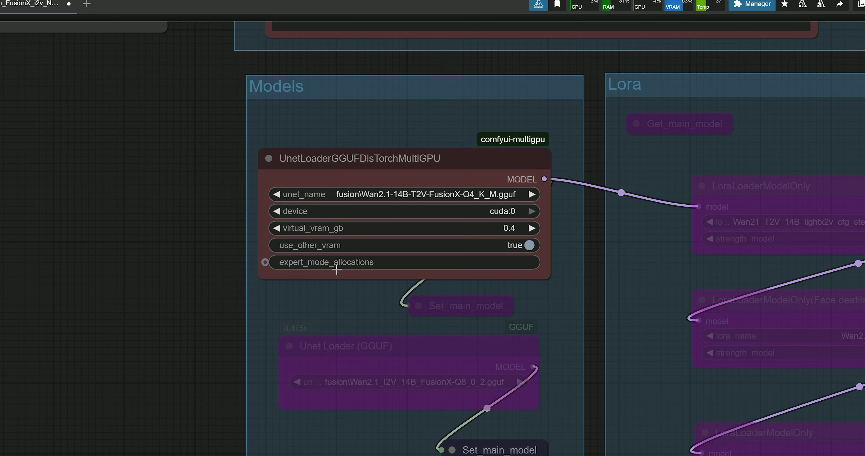
{"action": "scroll", "coordinate": [200, 266], "scroll_direction": "down", "scroll_amount": 1}
{"action": "left_click_drag", "start_coordinate": [200, 266], "coordinate": [232, 222]}
{"action": "scroll", "coordinate": [400, 174], "scroll_direction": "up", "scroll_amount": 5}
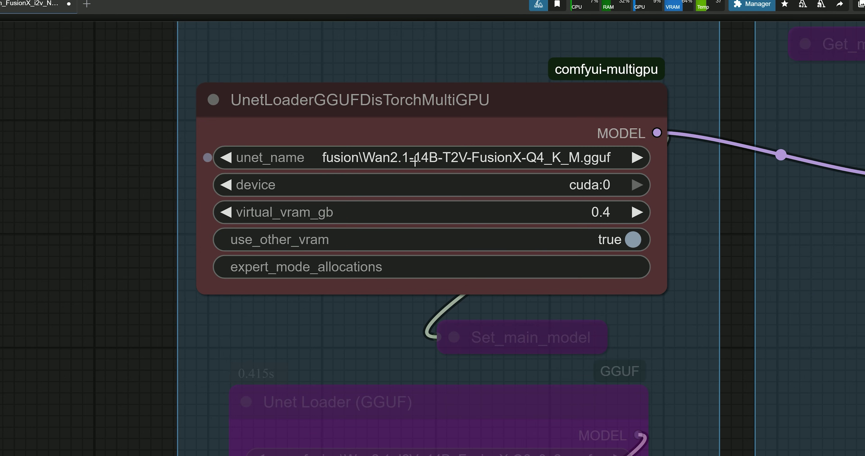
{"action": "left_click", "coordinate": [416, 159]}
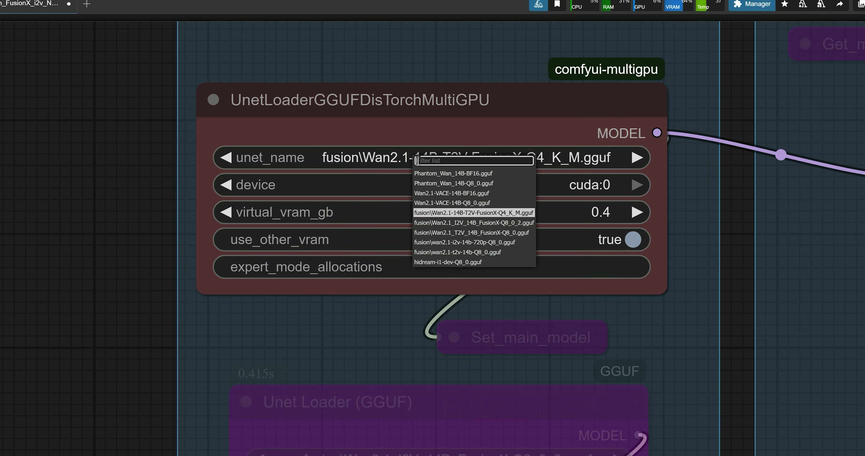
{"action": "left_click", "coordinate": [467, 213]}
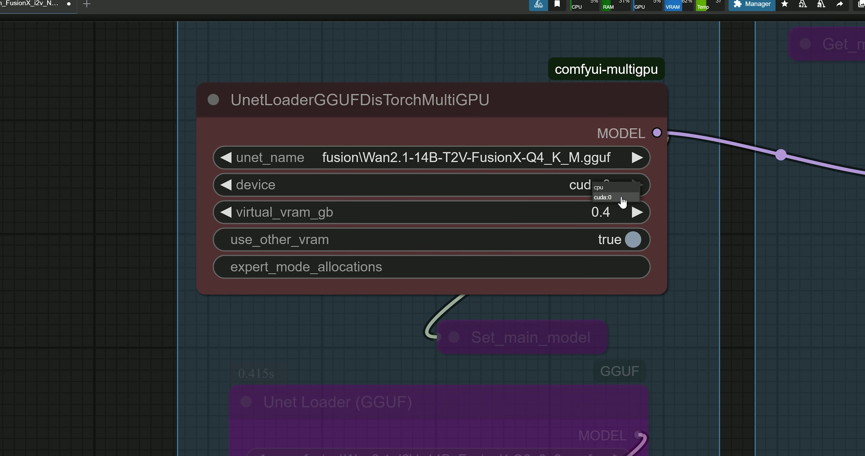
{"action": "scroll", "coordinate": [574, 219], "scroll_direction": "up", "scroll_amount": 3}
{"action": "left_click", "coordinate": [585, 218]}
{"action": "left_click", "coordinate": [851, 188]}
{"action": "left_click", "coordinate": [625, 244]}
{"action": "left_click", "coordinate": [638, 246]}
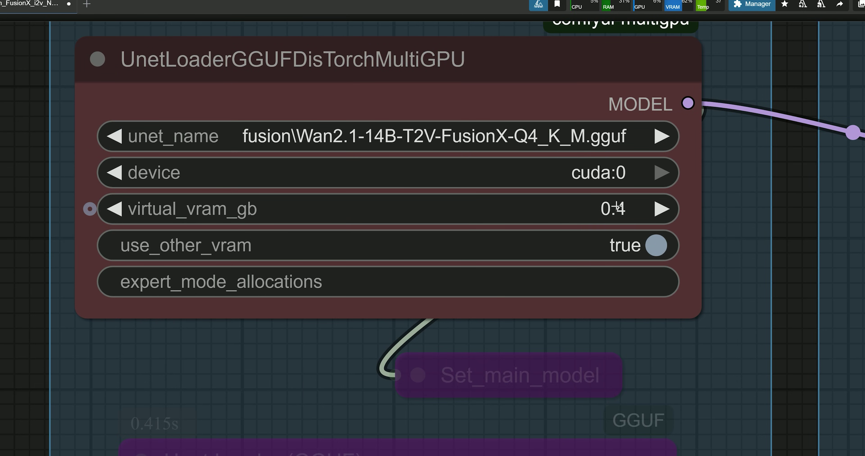
{"action": "left_click", "coordinate": [611, 209]}
{"action": "left_click", "coordinate": [605, 183]}
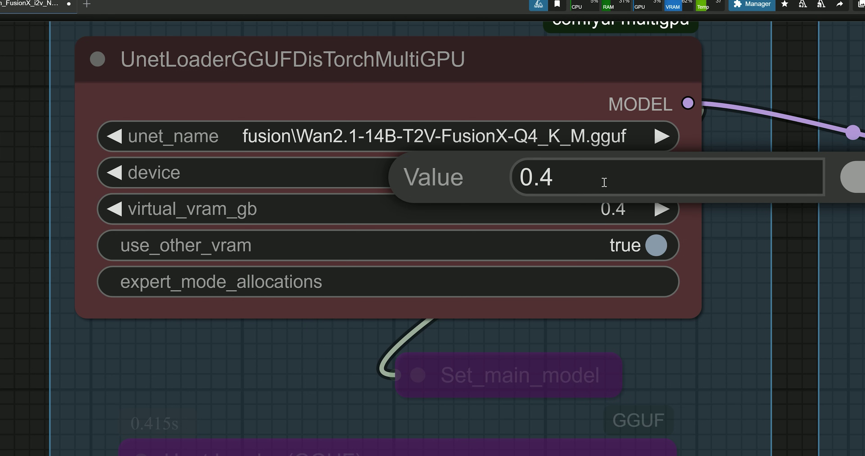
{"action": "left_click_drag", "start_coordinate": [554, 181], "coordinate": [545, 182]}
{"action": "type", "text": "1"}
{"action": "left_click_drag", "start_coordinate": [551, 177], "coordinate": [545, 178]}
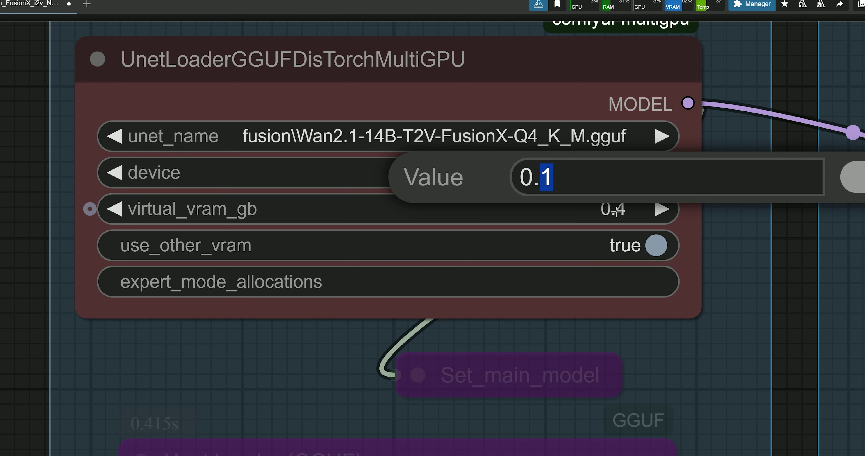
{"action": "type", "text": "4"}
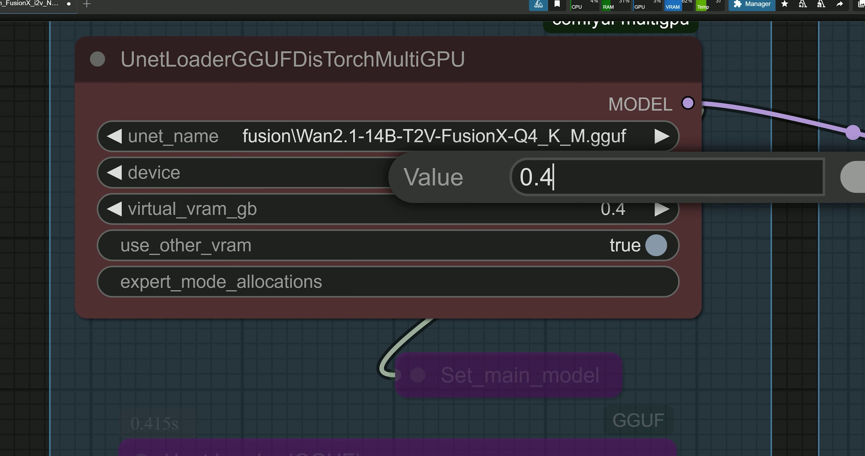
{"action": "key", "text": "Return"}
{"action": "scroll", "coordinate": [808, 215], "scroll_direction": "down", "scroll_amount": 6}
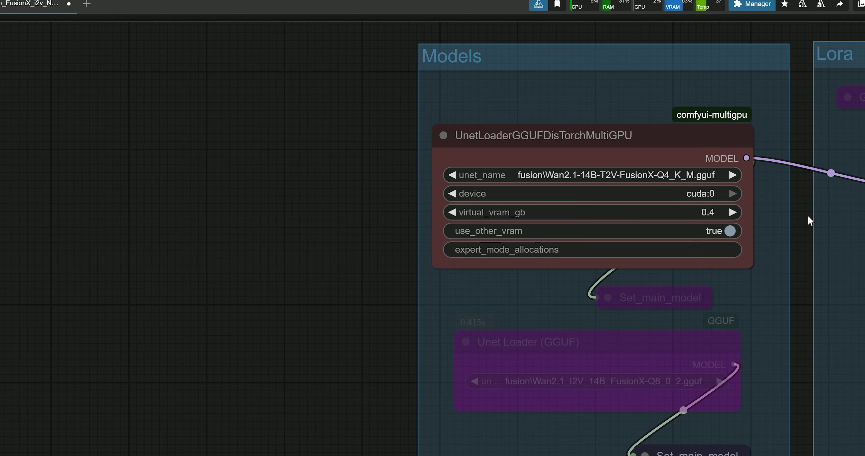
{"action": "left_click_drag", "start_coordinate": [808, 215], "coordinate": [716, 223]}
{"action": "scroll", "coordinate": [716, 222], "scroll_direction": "down", "scroll_amount": 2}
{"action": "scroll", "coordinate": [716, 222], "scroll_direction": "up", "scroll_amount": 4}
{"action": "left_click_drag", "start_coordinate": [718, 225], "coordinate": [753, 231]}
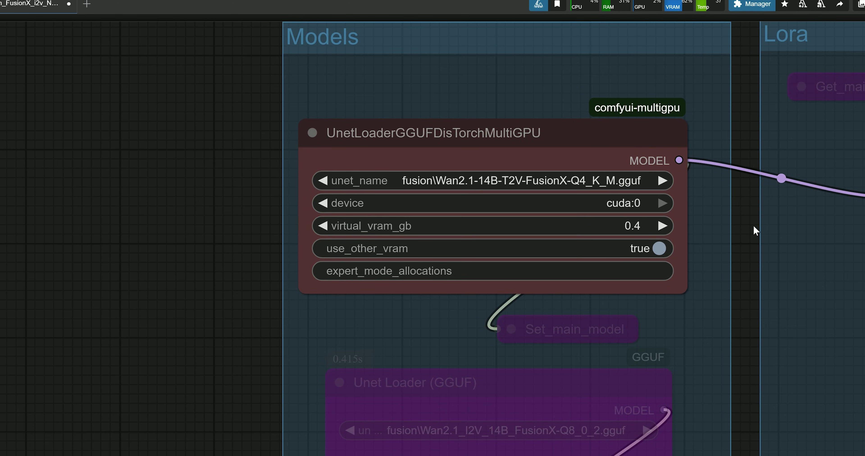
{"action": "scroll", "coordinate": [754, 231], "scroll_direction": "down", "scroll_amount": 2}
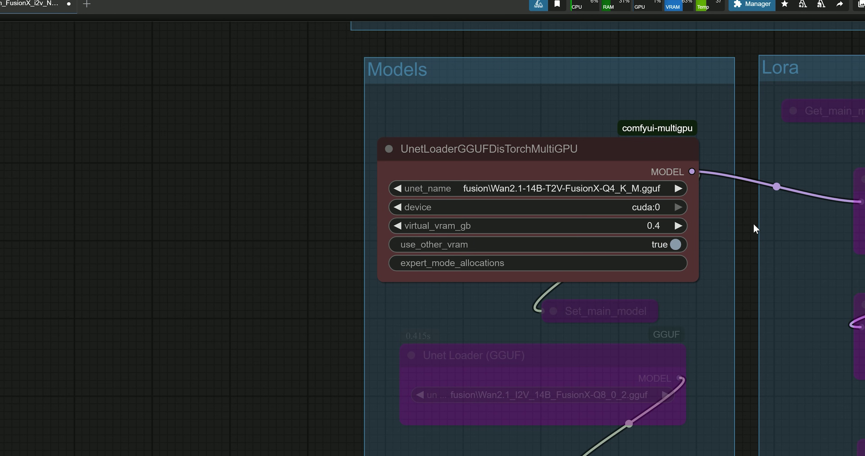
{"action": "scroll", "coordinate": [751, 226], "scroll_direction": "down", "scroll_amount": 1}
Step: Toggle the bypasser switches so IMAGE TO VIDEO ends at no while Text to Video stays yes
{"action": "left_click_drag", "start_coordinate": [751, 226], "coordinate": [860, 315]}
{"action": "left_click_drag", "start_coordinate": [379, 159], "coordinate": [631, 291]}
{"action": "scroll", "coordinate": [609, 205], "scroll_direction": "up", "scroll_amount": 4}
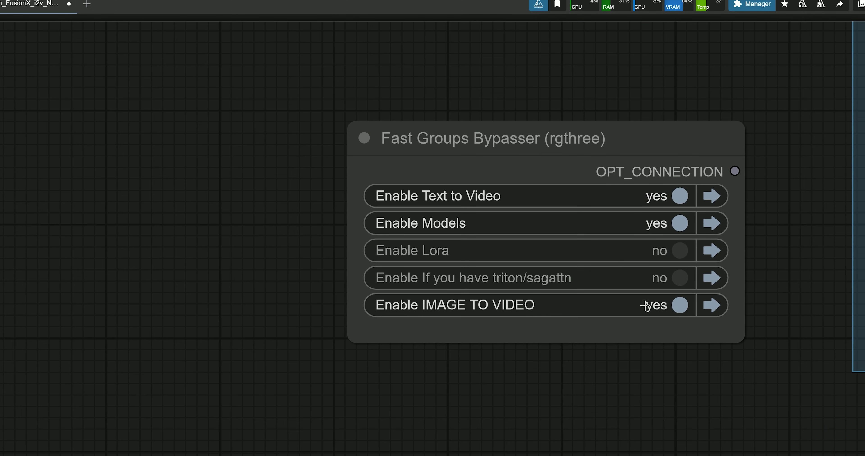
{"action": "left_click", "coordinate": [658, 307]}
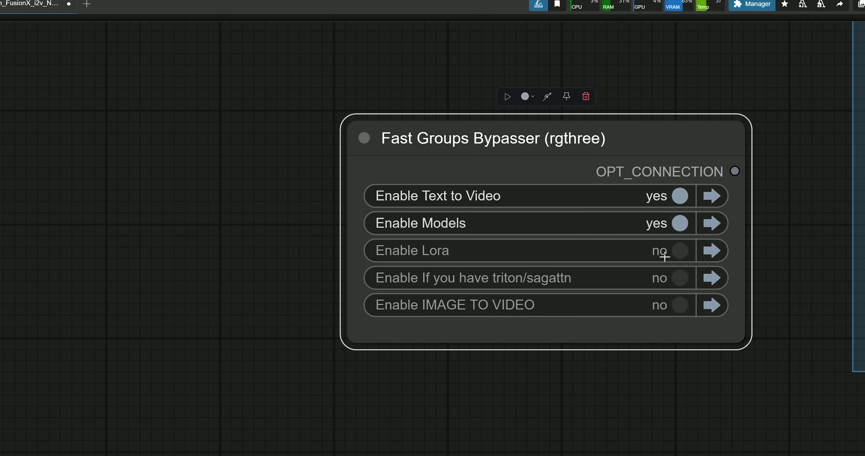
{"action": "left_click", "coordinate": [660, 202]}
{"action": "left_click", "coordinate": [649, 306]}
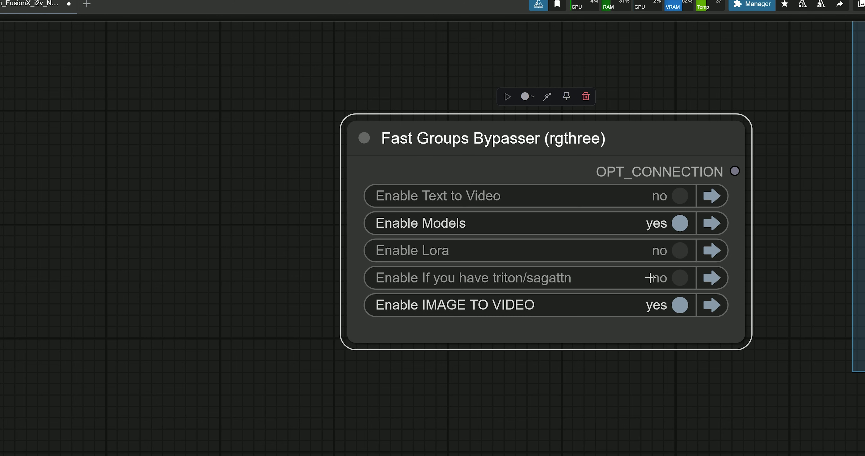
{"action": "left_click", "coordinate": [678, 196]}
{"action": "left_click", "coordinate": [669, 306]}
{"action": "left_click_drag", "start_coordinate": [783, 243], "coordinate": [486, 266]}
{"action": "scroll", "coordinate": [605, 265], "scroll_direction": "down", "scroll_amount": 2}
{"action": "scroll", "coordinate": [487, 290], "scroll_direction": "up", "scroll_amount": 2}
{"action": "scroll", "coordinate": [465, 234], "scroll_direction": "down", "scroll_amount": 3}
{"action": "left_click_drag", "start_coordinate": [465, 233], "coordinate": [410, 234]}
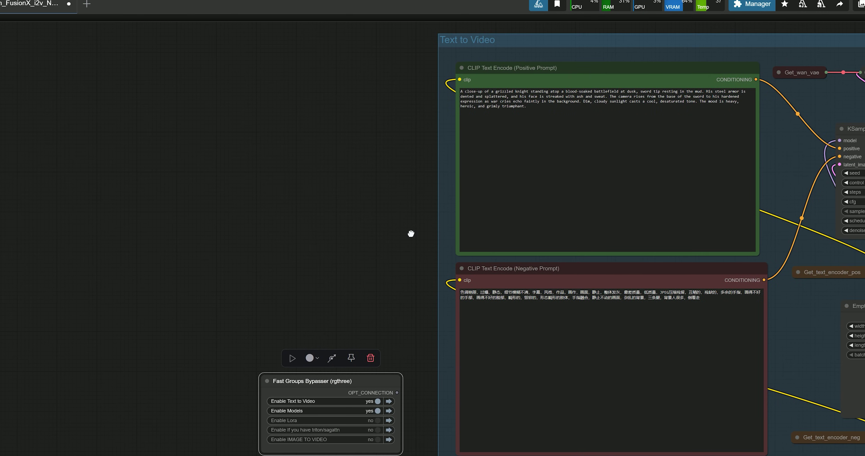
{"action": "scroll", "coordinate": [405, 244], "scroll_direction": "down", "scroll_amount": 10}
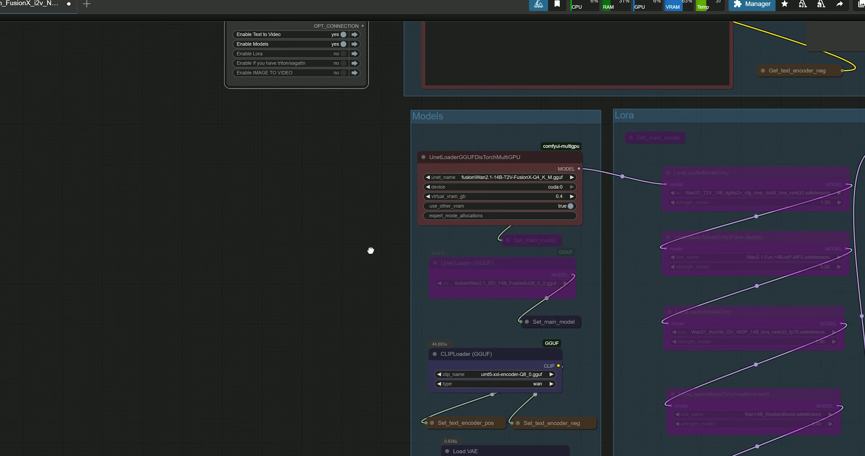
{"action": "scroll", "coordinate": [471, 185], "scroll_direction": "up", "scroll_amount": 5}
{"action": "scroll", "coordinate": [608, 359], "scroll_direction": "up", "scroll_amount": 1}
{"action": "scroll", "coordinate": [614, 349], "scroll_direction": "down", "scroll_amount": 6}
{"action": "left_click_drag", "start_coordinate": [338, 299], "coordinate": [138, 188]}
{"action": "left_click", "coordinate": [578, 123]}
{"action": "left_click", "coordinate": [570, 182]}
{"action": "left_click", "coordinate": [579, 248]}
{"action": "left_click_drag", "start_coordinate": [232, 156], "coordinate": [266, 285]}
{"action": "scroll", "coordinate": [281, 152], "scroll_direction": "up", "scroll_amount": 3}
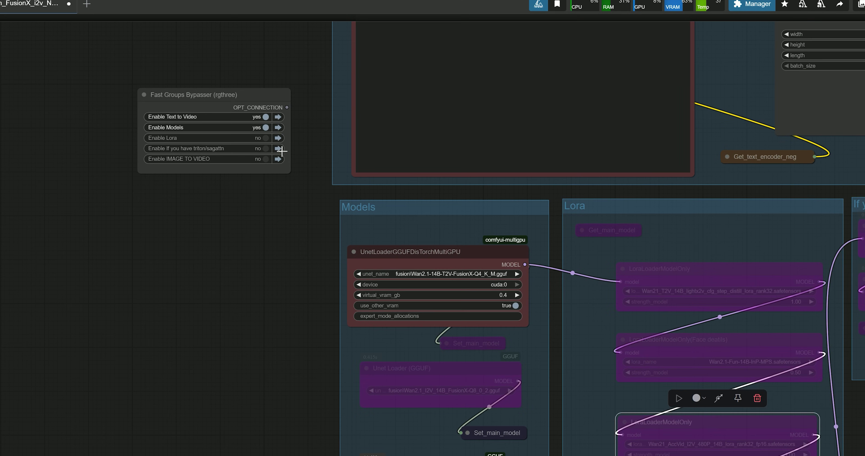
{"action": "left_click", "coordinate": [267, 136]}
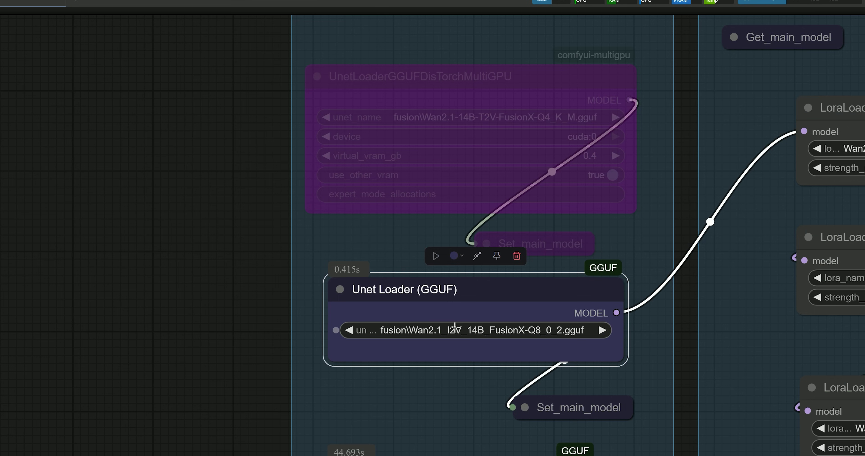
Step: Adjust the Fast Groups Bypasser so Lora is enabled and IMAGE TO VIDEO stays off
{"action": "left_click_drag", "start_coordinate": [197, 311], "coordinate": [124, 238]}
{"action": "scroll", "coordinate": [416, 239], "scroll_direction": "up", "scroll_amount": 2}
{"action": "scroll", "coordinate": [407, 252], "scroll_direction": "down", "scroll_amount": 6}
{"action": "left_click_drag", "start_coordinate": [224, 166], "coordinate": [351, 369]}
{"action": "scroll", "coordinate": [322, 255], "scroll_direction": "up", "scroll_amount": 5}
{"action": "left_click", "coordinate": [360, 255]}
{"action": "left_click", "coordinate": [356, 260]}
{"action": "scroll", "coordinate": [372, 346], "scroll_direction": "down", "scroll_amount": 2}
Step: Set the Unet Loader (GGUF) unet_name to fusion\Wan2.1-14B-T2V-FusionX-Q4_K_M.gguf
{"action": "left_click_drag", "start_coordinate": [373, 411], "coordinate": [201, 192]}
{"action": "scroll", "coordinate": [215, 225], "scroll_direction": "down", "scroll_amount": 2}
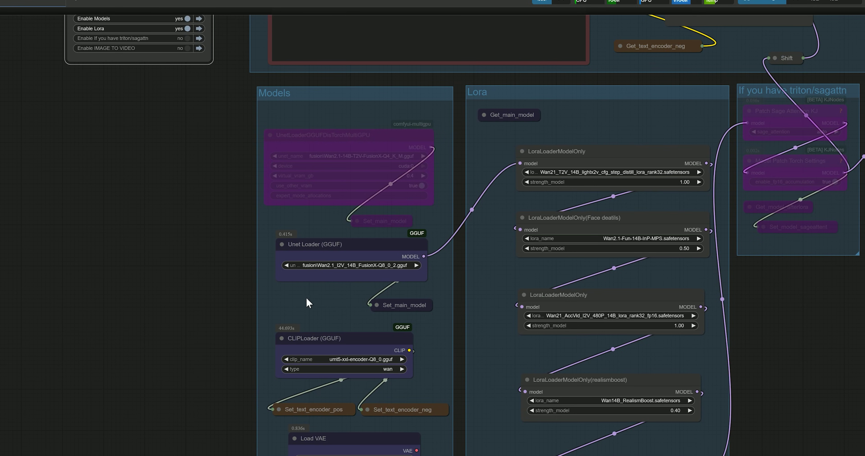
{"action": "scroll", "coordinate": [360, 275], "scroll_direction": "up", "scroll_amount": 8}
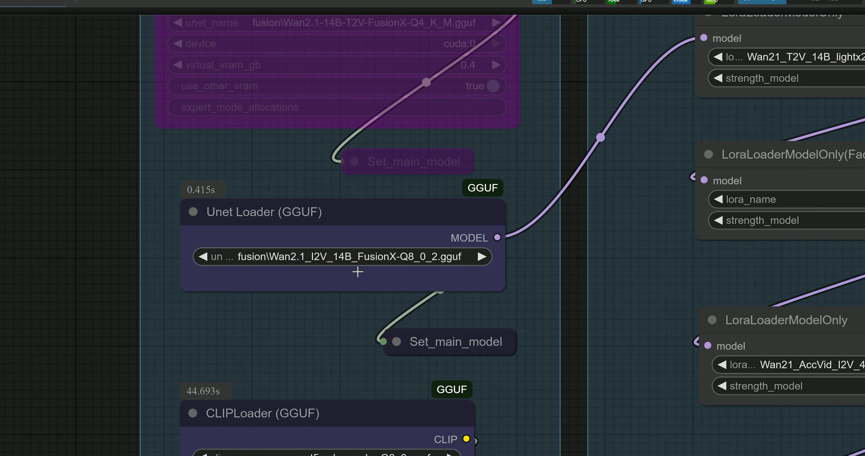
{"action": "left_click", "coordinate": [360, 256]}
{"action": "left_click", "coordinate": [417, 310]}
{"action": "scroll", "coordinate": [403, 266], "scroll_direction": "up", "scroll_amount": 5}
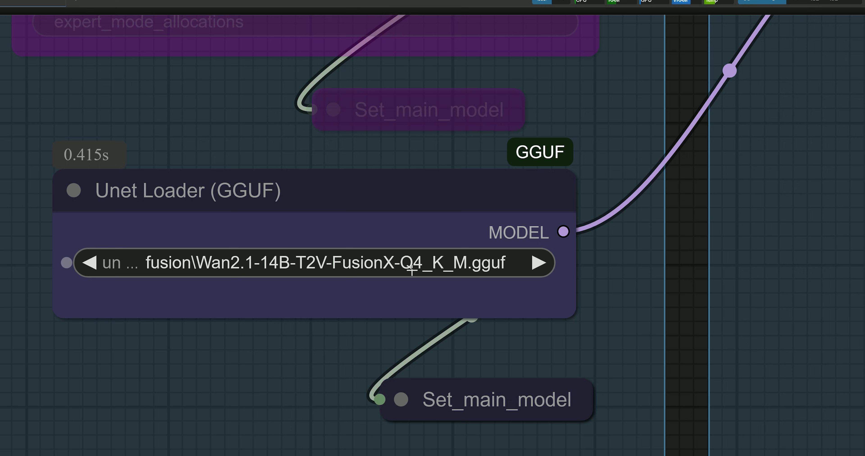
{"action": "scroll", "coordinate": [408, 269], "scroll_direction": "down", "scroll_amount": 10}
{"action": "scroll", "coordinate": [412, 272], "scroll_direction": "down", "scroll_amount": 1}
{"action": "left_click_drag", "start_coordinate": [188, 266], "coordinate": [63, 179]}
{"action": "left_click", "coordinate": [501, 73]}
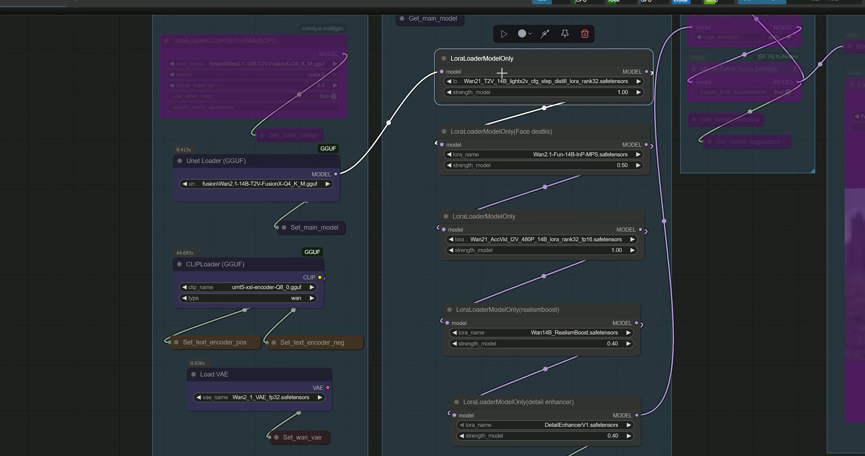
Step: Bypass the first three LoRA loader nodes, including Face deatils, with Ctrl+B
{"action": "key", "text": "ctrl+b"}
{"action": "left_click", "coordinate": [532, 131]}
{"action": "key", "text": "ctrl+b"}
{"action": "left_click", "coordinate": [551, 224]}
{"action": "key", "text": "ctrl+b"}
Step: Pick Wan2.1-14B-T2V-FusionX-Q4_K_M in the GGUF loader after briefly choosing I2V Q8_0_2
{"action": "scroll", "coordinate": [682, 302], "scroll_direction": "down", "scroll_amount": 2}
{"action": "scroll", "coordinate": [638, 302], "scroll_direction": "up", "scroll_amount": 5}
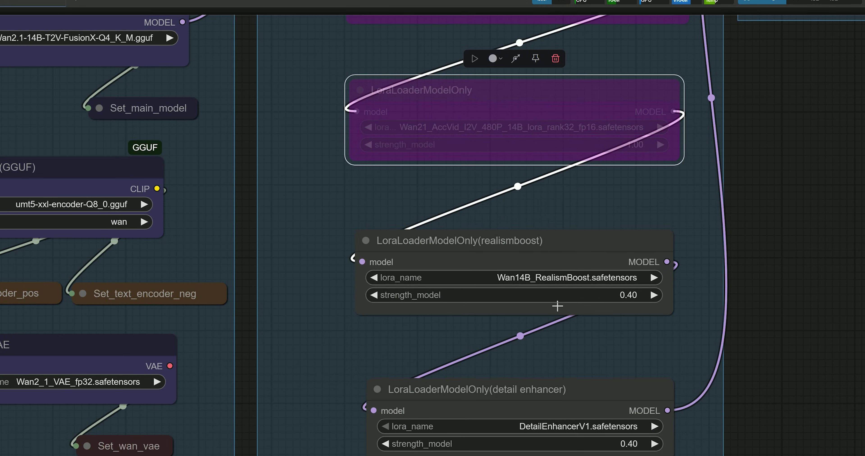
{"action": "scroll", "coordinate": [845, 332], "scroll_direction": "down", "scroll_amount": 5}
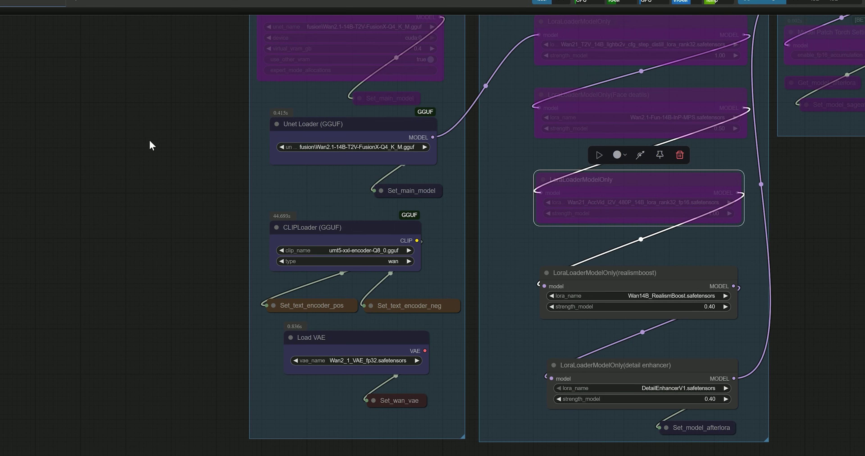
{"action": "scroll", "coordinate": [454, 275], "scroll_direction": "up", "scroll_amount": 6}
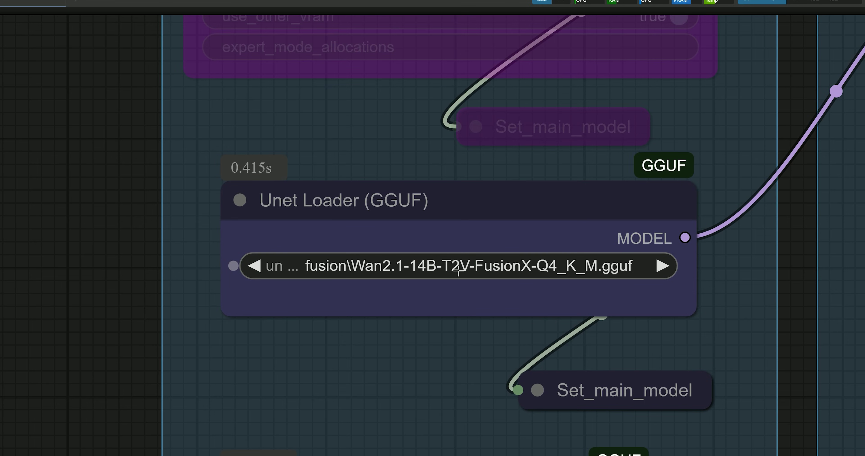
{"action": "left_click", "coordinate": [458, 271]}
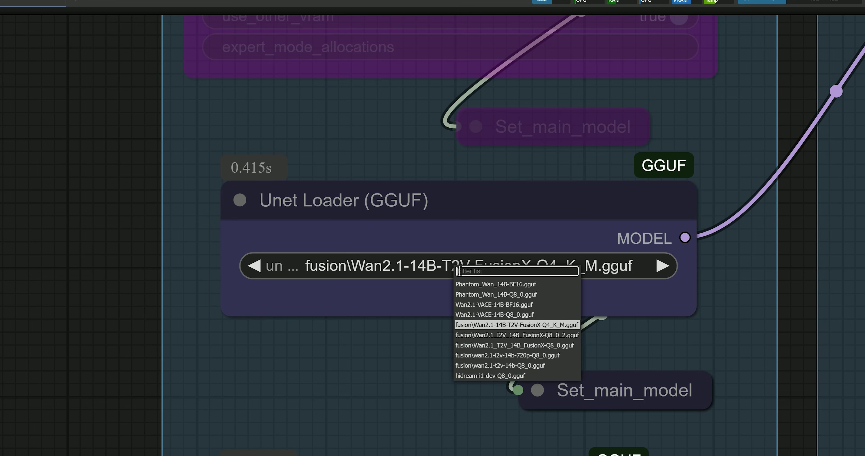
{"action": "left_click", "coordinate": [495, 336]}
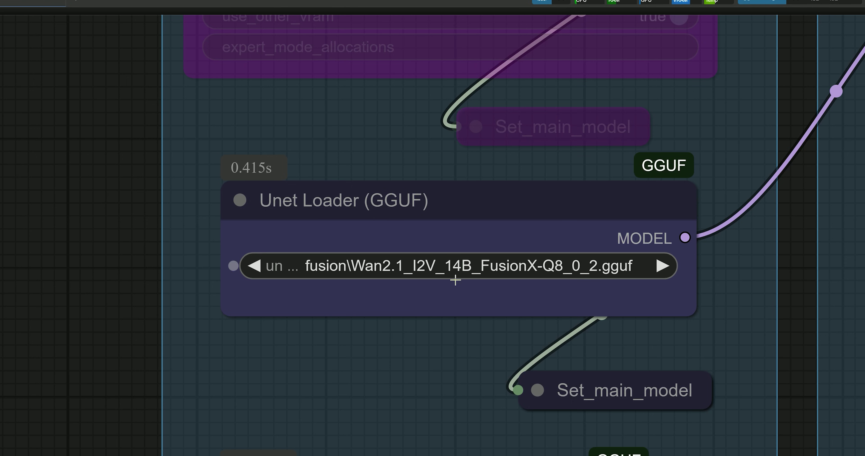
{"action": "left_click", "coordinate": [450, 269]}
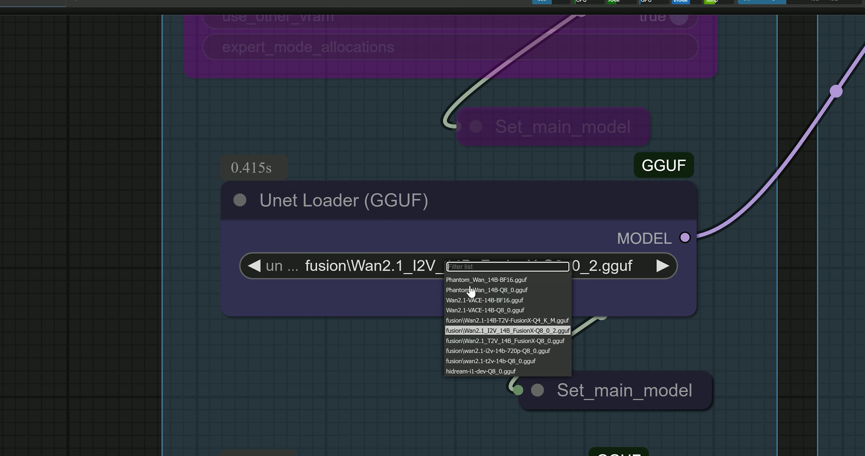
{"action": "left_click", "coordinate": [507, 321]}
Step: Pan from the Models group to frame the positive prompt text
{"action": "scroll", "coordinate": [116, 222], "scroll_direction": "down", "scroll_amount": 3}
{"action": "left_click_drag", "start_coordinate": [104, 143], "coordinate": [234, 269]}
{"action": "scroll", "coordinate": [234, 269], "scroll_direction": "down", "scroll_amount": 2}
{"action": "scroll", "coordinate": [237, 309], "scroll_direction": "up", "scroll_amount": 10}
{"action": "scroll", "coordinate": [259, 189], "scroll_direction": "up", "scroll_amount": 3}
{"action": "scroll", "coordinate": [259, 189], "scroll_direction": "up", "scroll_amount": 3}
{"action": "left_click_drag", "start_coordinate": [100, 241], "coordinate": [56, 229]}
{"action": "scroll", "coordinate": [55, 226], "scroll_direction": "down", "scroll_amount": 2}
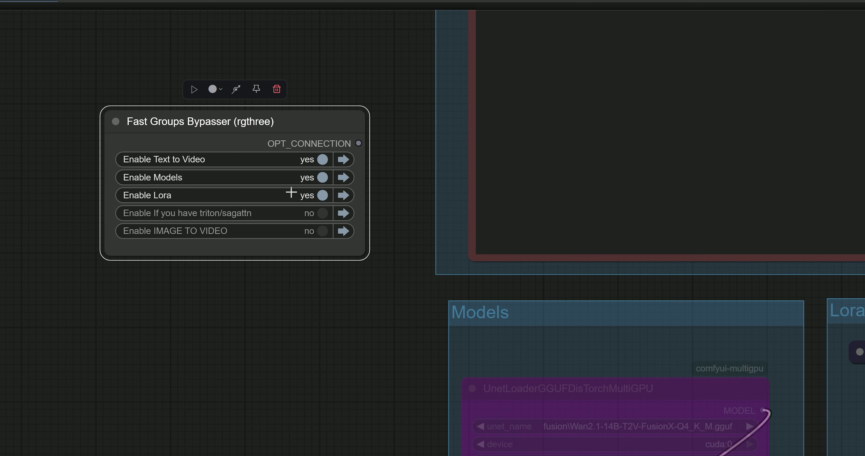
Step: Scroll to the Fast Groups Bypasser showing Text to Video, Models and Lora enabled, triton and image-to-video off
{"action": "scroll", "coordinate": [423, 342], "scroll_direction": "down", "scroll_amount": 8}
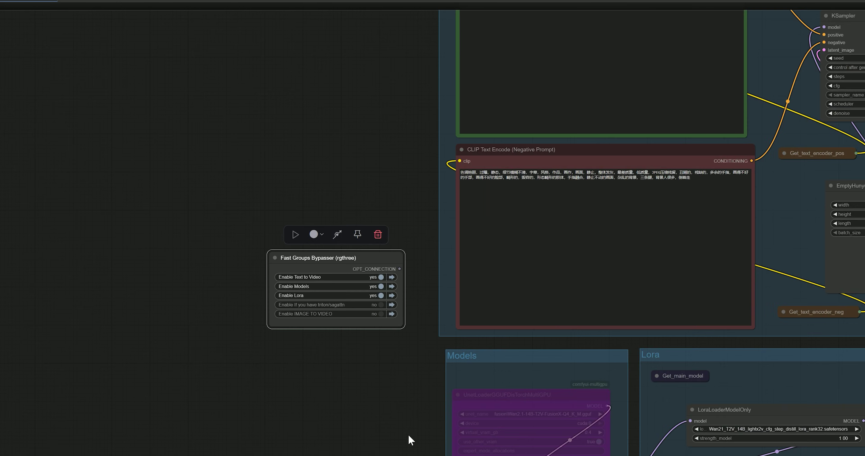
Step: Turn the Lora group off in the Fast Groups Bypasser
{"action": "left_click_drag", "start_coordinate": [409, 442], "coordinate": [360, 220]}
{"action": "scroll", "coordinate": [340, 166], "scroll_direction": "up", "scroll_amount": 9}
{"action": "left_click", "coordinate": [342, 176]}
{"action": "scroll", "coordinate": [350, 338], "scroll_direction": "down", "scroll_amount": 6}
{"action": "scroll", "coordinate": [357, 364], "scroll_direction": "down", "scroll_amount": 1}
Step: Pan across the groups to bring the Text to Video group and its prompts into view
{"action": "left_click_drag", "start_coordinate": [358, 364], "coordinate": [176, 83]}
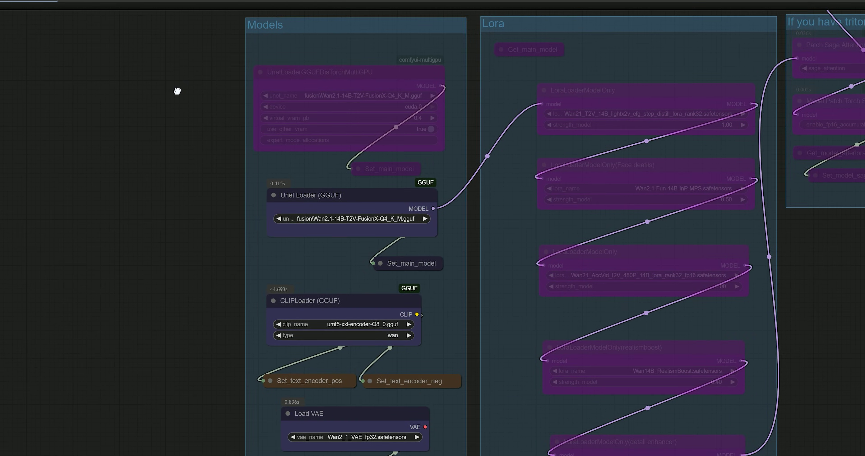
{"action": "scroll", "coordinate": [182, 98], "scroll_direction": "down", "scroll_amount": 3}
{"action": "left_click_drag", "start_coordinate": [176, 29], "coordinate": [247, 338]}
{"action": "left_click_drag", "start_coordinate": [227, 116], "coordinate": [231, 252]}
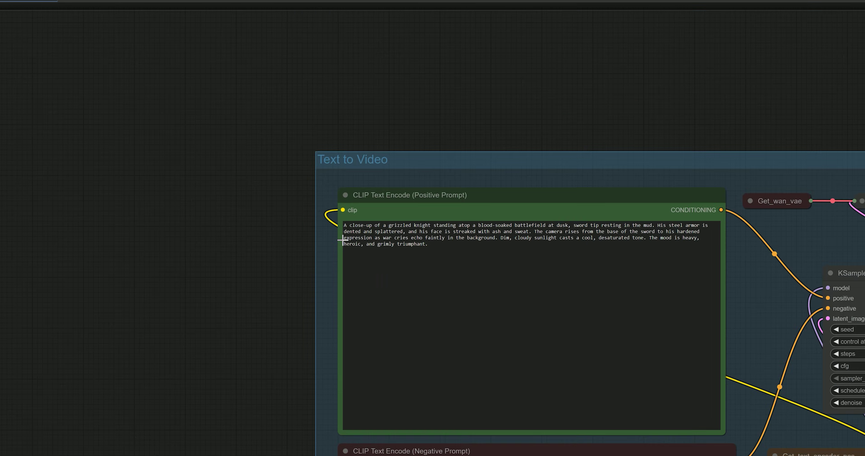
{"action": "scroll", "coordinate": [342, 240], "scroll_direction": "up", "scroll_amount": 4}
{"action": "left_click_drag", "start_coordinate": [222, 226], "coordinate": [0, 211]}
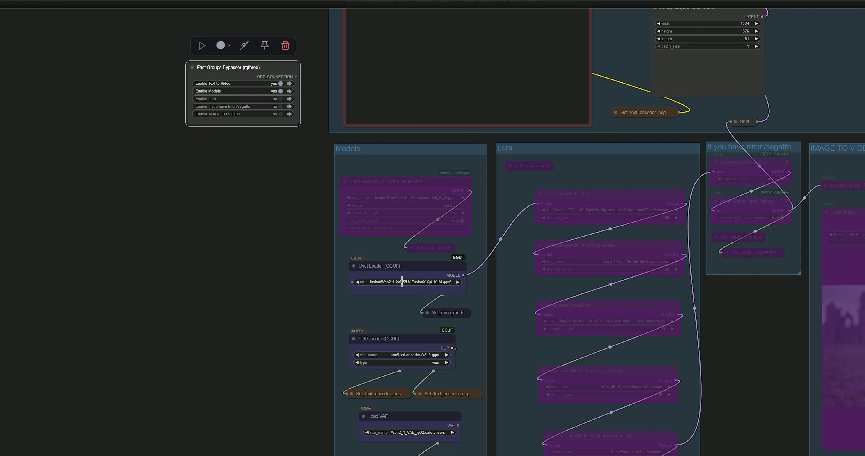
Step: Watch the new no-LoRA armored-knight clip, which took about 131 s to sample
{"action": "scroll", "coordinate": [402, 282], "scroll_direction": "up", "scroll_amount": 10}
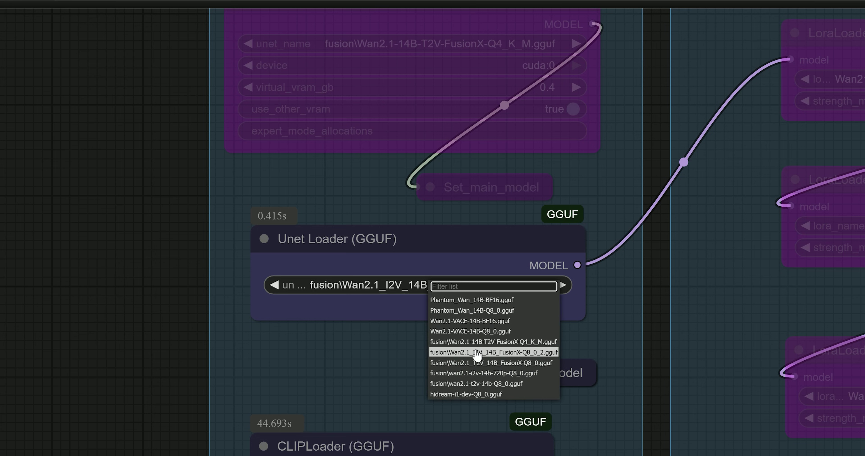
{"action": "scroll", "coordinate": [139, 196], "scroll_direction": "down", "scroll_amount": 5}
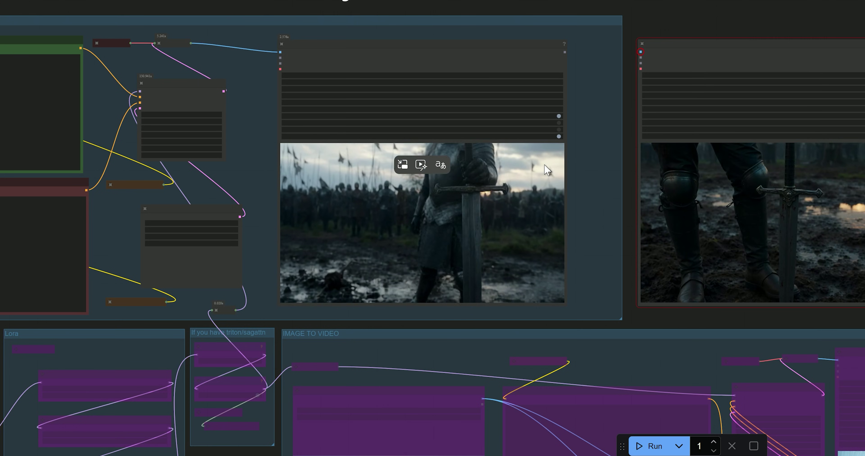
{"action": "scroll", "coordinate": [517, 163], "scroll_direction": "up", "scroll_amount": 6}
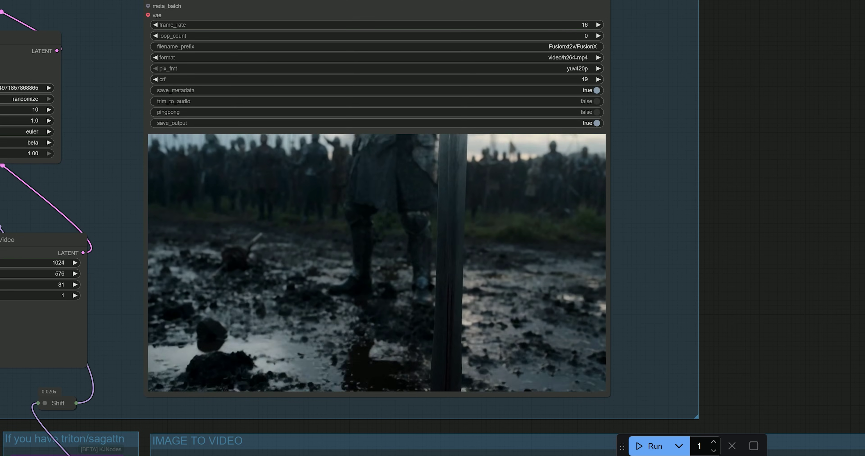
{"action": "scroll", "coordinate": [733, 77], "scroll_direction": "down", "scroll_amount": 2}
{"action": "left_click_drag", "start_coordinate": [734, 77], "coordinate": [309, 67]}
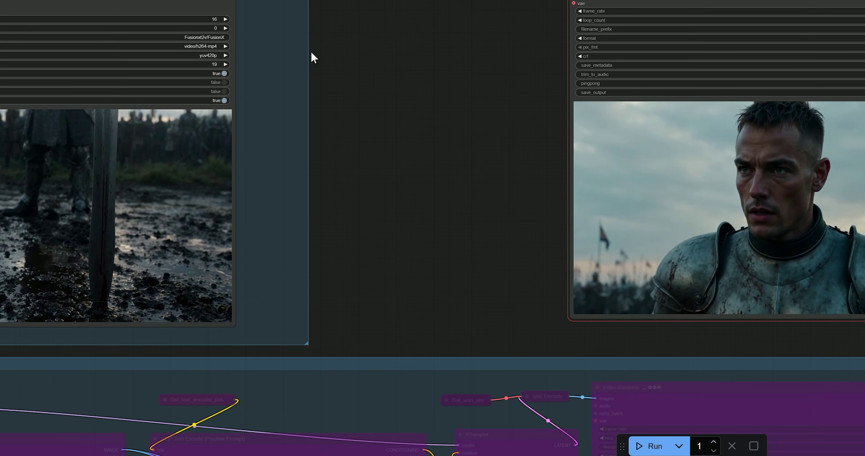
Step: Check the sampler and latent size settings beside the Unet Loader
{"action": "left_click_drag", "start_coordinate": [311, 58], "coordinate": [718, 54]}
{"action": "scroll", "coordinate": [464, 4], "scroll_direction": "up", "scroll_amount": 4}
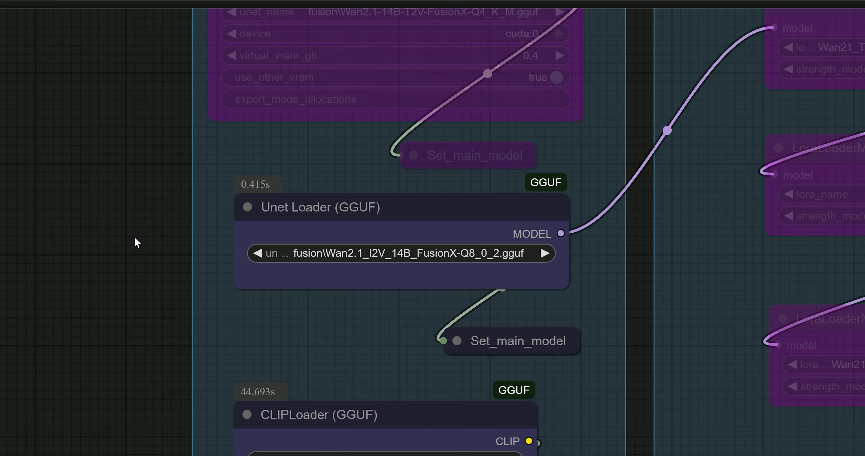
{"action": "scroll", "coordinate": [133, 235], "scroll_direction": "down", "scroll_amount": 1}
{"action": "left_click_drag", "start_coordinate": [133, 235], "coordinate": [94, 257]}
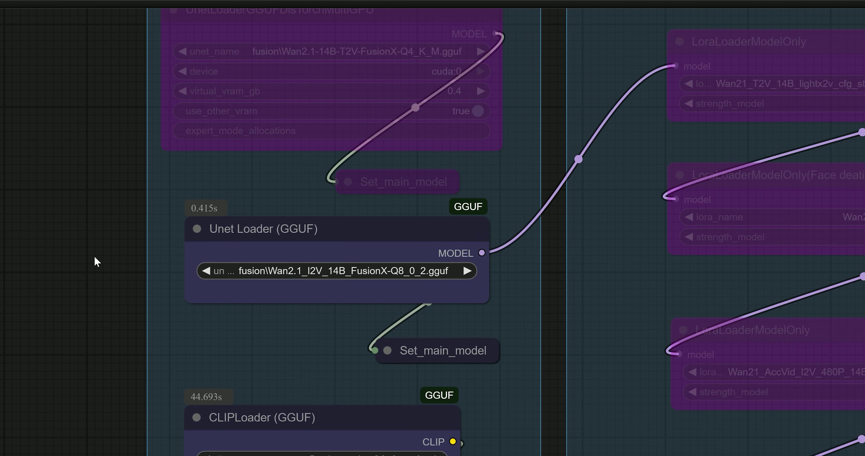
Step: Set up the base wan2.1 t2v 14b Q8 model, reviewing the text encoder nodes
{"action": "scroll", "coordinate": [316, 288], "scroll_direction": "up", "scroll_amount": 1}
{"action": "scroll", "coordinate": [320, 286], "scroll_direction": "down", "scroll_amount": 3}
{"action": "left_click_drag", "start_coordinate": [145, 177], "coordinate": [157, 112]}
{"action": "scroll", "coordinate": [393, 242], "scroll_direction": "up", "scroll_amount": 5}
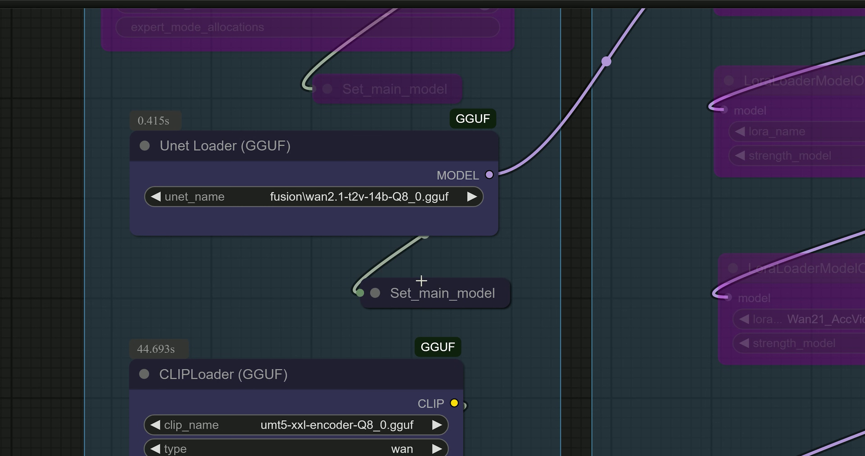
{"action": "scroll", "coordinate": [306, 205], "scroll_direction": "down", "scroll_amount": 5}
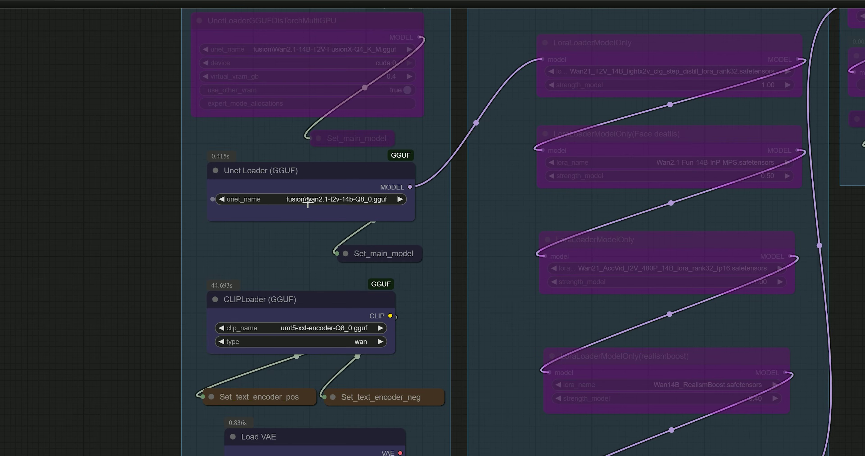
{"action": "scroll", "coordinate": [308, 202], "scroll_direction": "down", "scroll_amount": 1}
Step: Re-enable the Lora and triton/sagattn groups in the Fast Groups Bypasser, keeping Image to Video off
{"action": "left_click_drag", "start_coordinate": [83, 133], "coordinate": [207, 396]}
{"action": "left_click", "coordinate": [208, 168]}
{"action": "scroll", "coordinate": [209, 167], "scroll_direction": "up", "scroll_amount": 3}
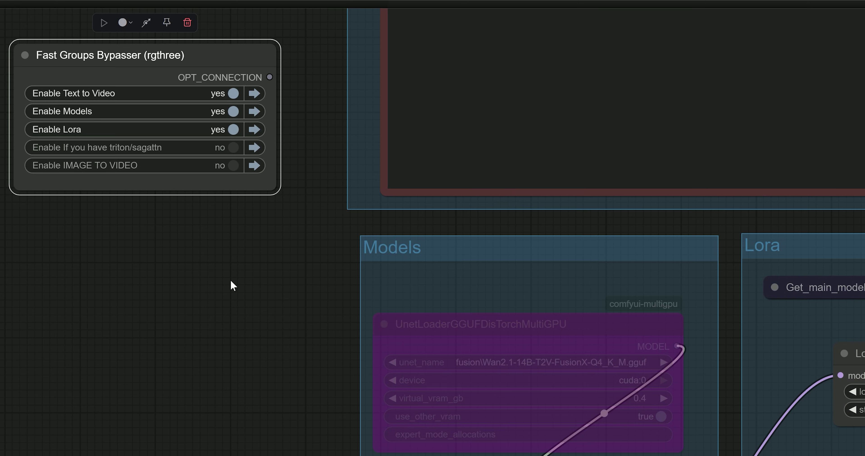
{"action": "scroll", "coordinate": [233, 285], "scroll_direction": "down", "scroll_amount": 5}
{"action": "left_click_drag", "start_coordinate": [212, 360], "coordinate": [280, 221]}
{"action": "left_click", "coordinate": [292, 324]}
{"action": "scroll", "coordinate": [212, 349], "scroll_direction": "up", "scroll_amount": 2}
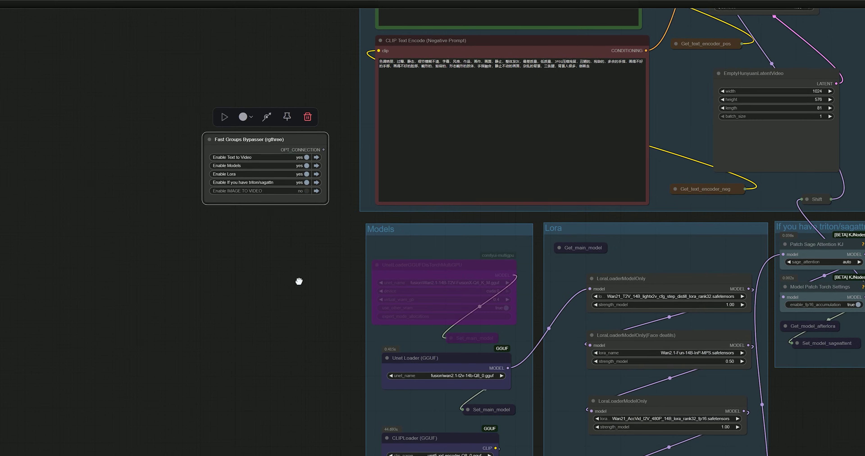
{"action": "left_click_drag", "start_coordinate": [299, 281], "coordinate": [299, 278]}
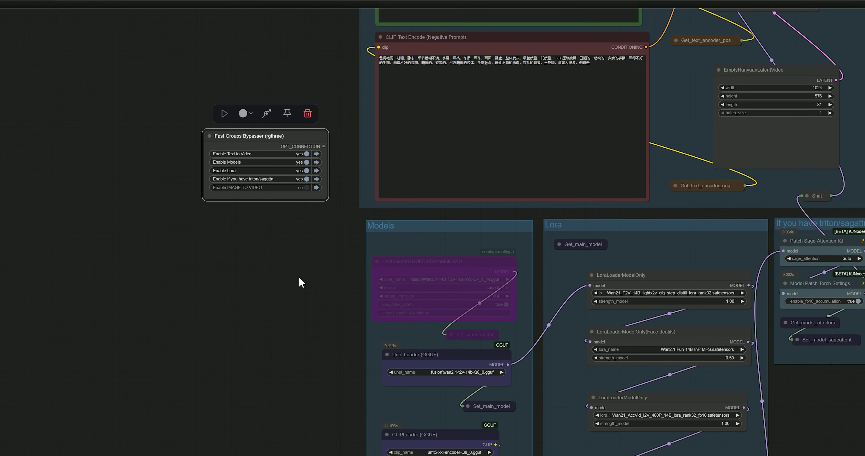
Step: Switch Text to Video off and IMAGE TO VIDEO on in the Fast Groups Bypasser
{"action": "scroll", "coordinate": [294, 239], "scroll_direction": "up", "scroll_amount": 8}
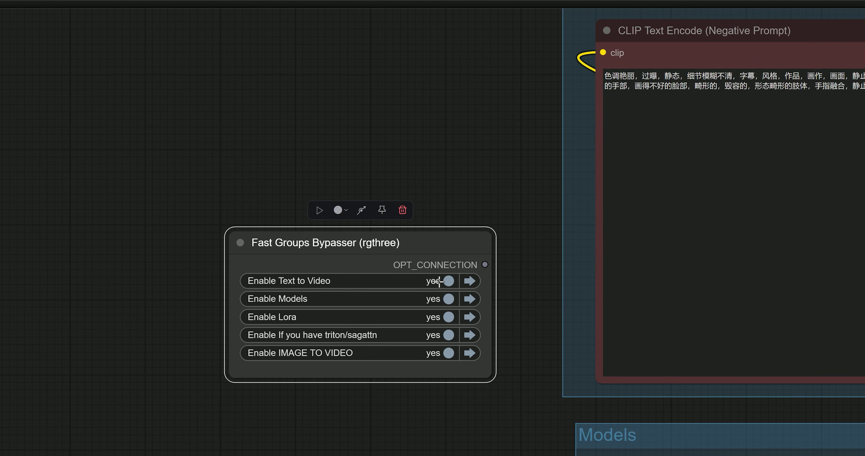
{"action": "left_click", "coordinate": [440, 281]}
{"action": "scroll", "coordinate": [438, 447], "scroll_direction": "down", "scroll_amount": 3}
{"action": "scroll", "coordinate": [426, 409], "scroll_direction": "up", "scroll_amount": 4}
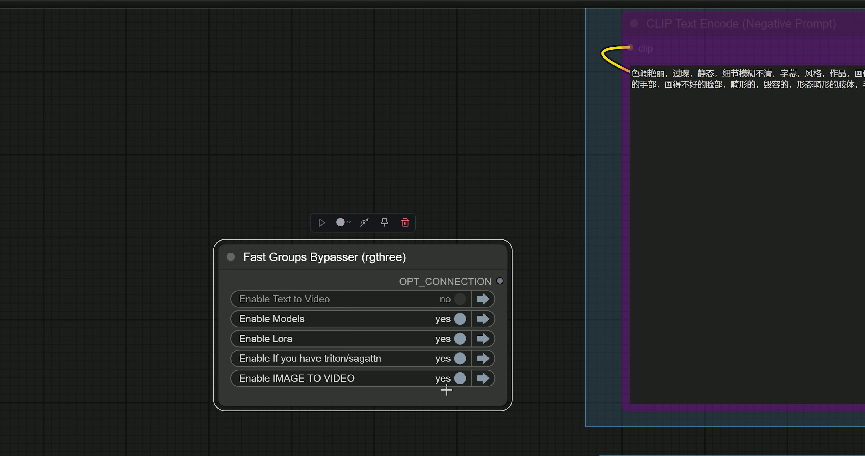
{"action": "scroll", "coordinate": [446, 390], "scroll_direction": "down", "scroll_amount": 3}
{"action": "scroll", "coordinate": [444, 391], "scroll_direction": "down", "scroll_amount": 6}
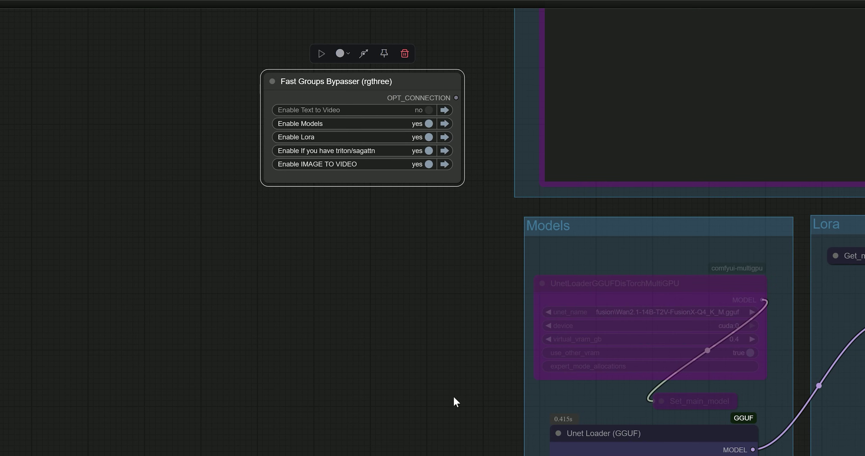
{"action": "scroll", "coordinate": [291, 201], "scroll_direction": "up", "scroll_amount": 3}
{"action": "scroll", "coordinate": [356, 183], "scroll_direction": "up", "scroll_amount": 4}
Step: Load fusion\wan2.1-i2v-14b-720p-Q8_0.gguf as the Unet Loader's unet_name
{"action": "left_click", "coordinate": [430, 202]}
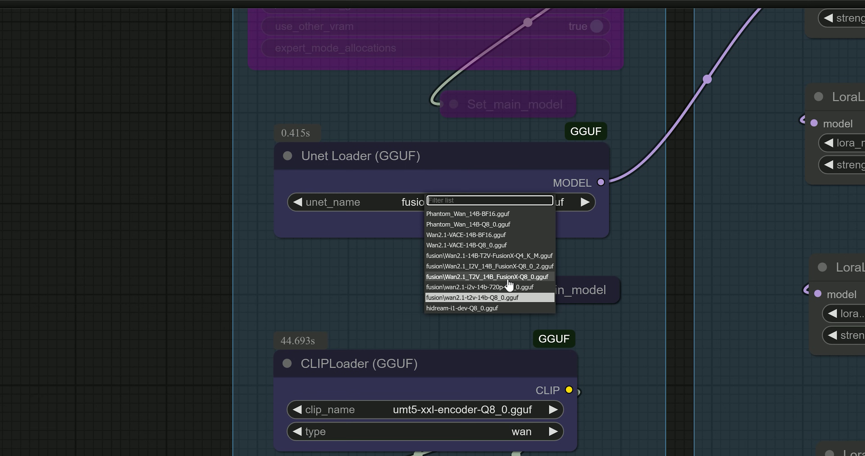
{"action": "left_click", "coordinate": [509, 288]}
{"action": "scroll", "coordinate": [475, 219], "scroll_direction": "up", "scroll_amount": 4}
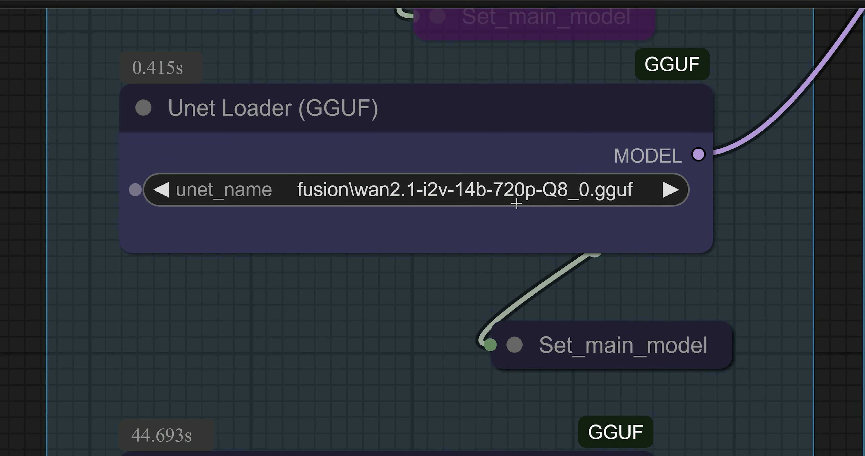
{"action": "scroll", "coordinate": [607, 230], "scroll_direction": "down", "scroll_amount": 4}
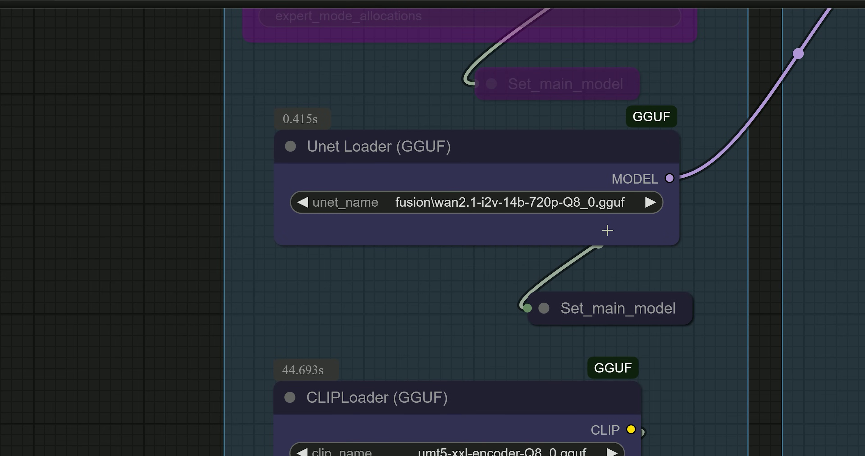
{"action": "scroll", "coordinate": [607, 231], "scroll_direction": "down", "scroll_amount": 5}
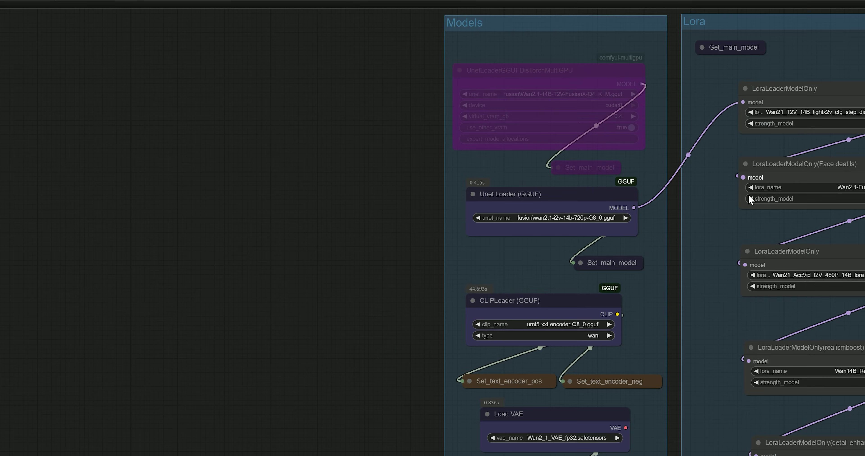
{"action": "scroll", "coordinate": [789, 322], "scroll_direction": "down", "scroll_amount": 3}
{"action": "left_click_drag", "start_coordinate": [807, 332], "coordinate": [407, 313]}
Step: Pan to the IMAGE TO VIDEO Load Image and the prompt about a man walking toward a castle in rain
{"action": "scroll", "coordinate": [371, 264], "scroll_direction": "up", "scroll_amount": 2}
{"action": "left_click_drag", "start_coordinate": [422, 264], "coordinate": [27, 322]}
{"action": "scroll", "coordinate": [401, 237], "scroll_direction": "up", "scroll_amount": 4}
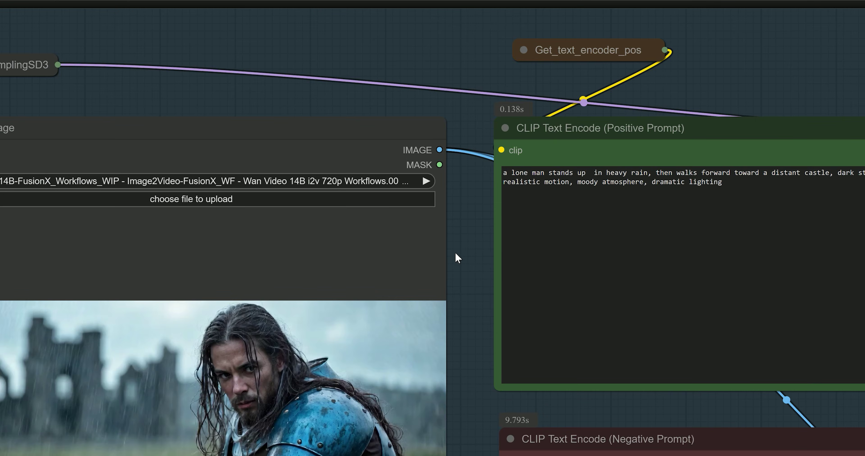